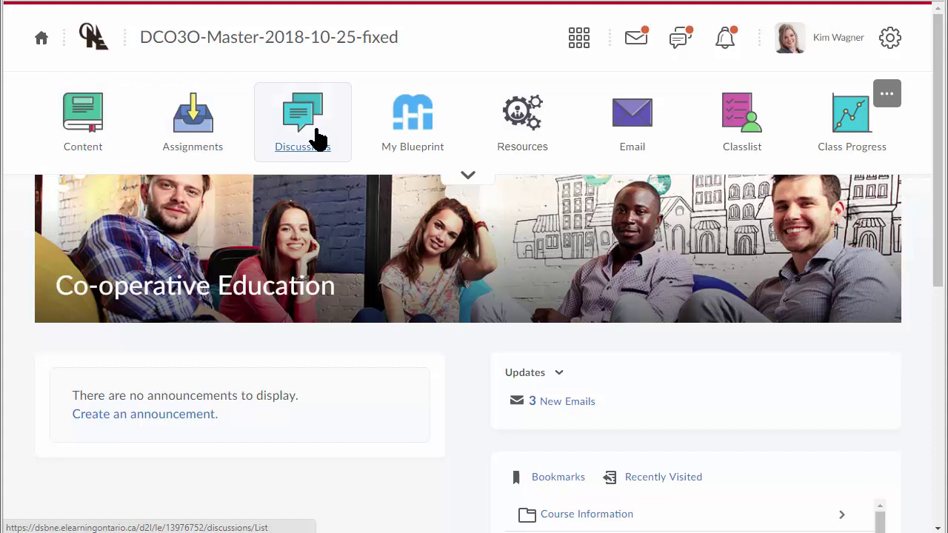
- Launch myBlueprint from the My Blueprint tile on the Co-operative Education course homepage
left_click(413, 126)
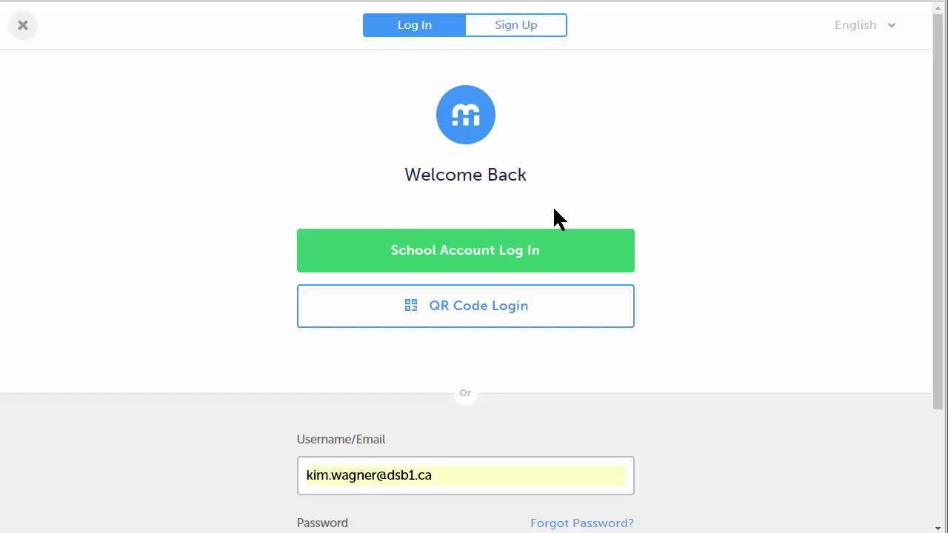
- Try School Account Log In on myBlueprint, then return to the DCO3O course homepage
left_click(458, 261)
scroll(550, 421, "down", 2)
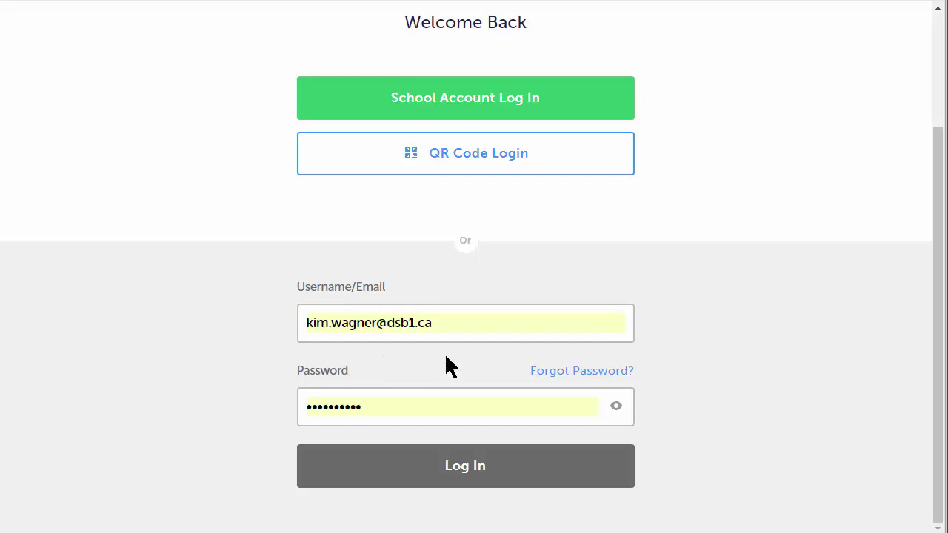
scroll(446, 353, "up", 2)
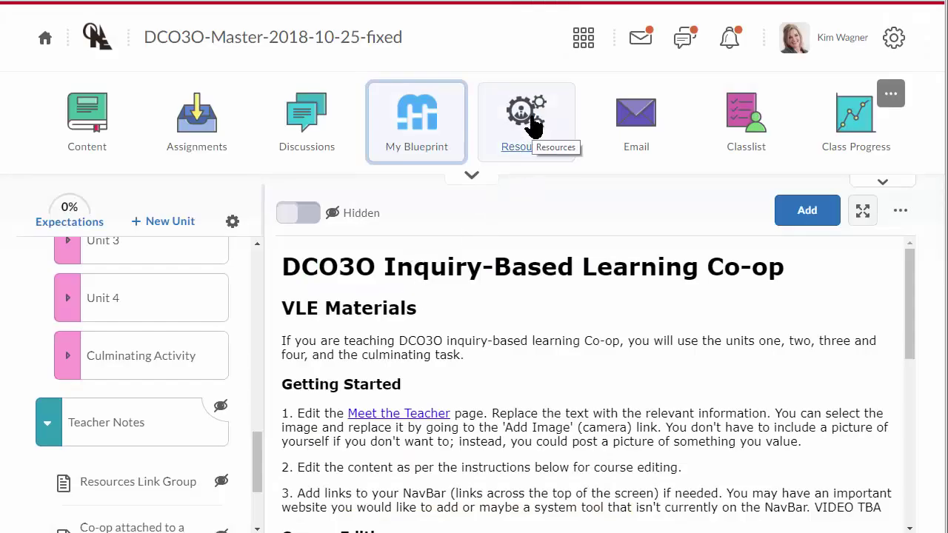
- Open the Resources dialog and scroll its links such as Career Cruising, GDoc Files and OYAP
left_click(528, 126)
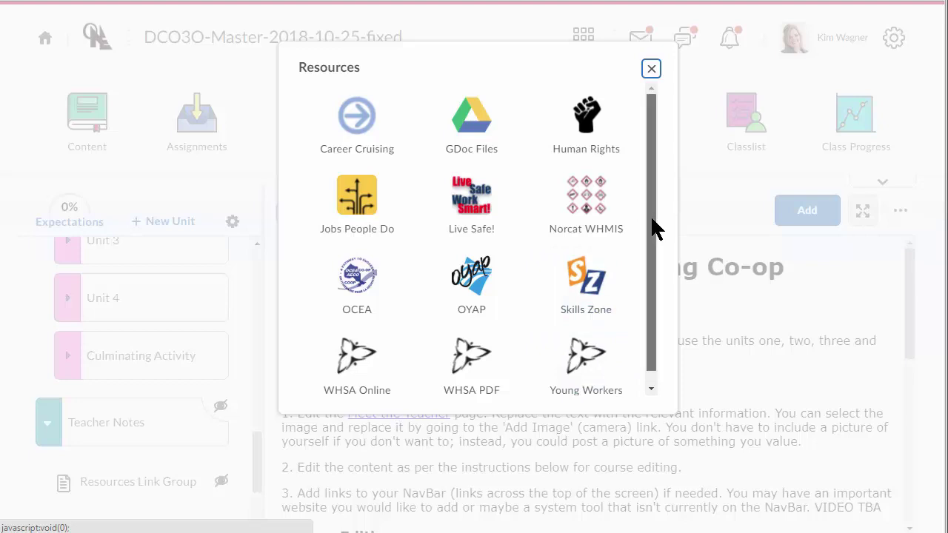
scroll(652, 222, "down", 2)
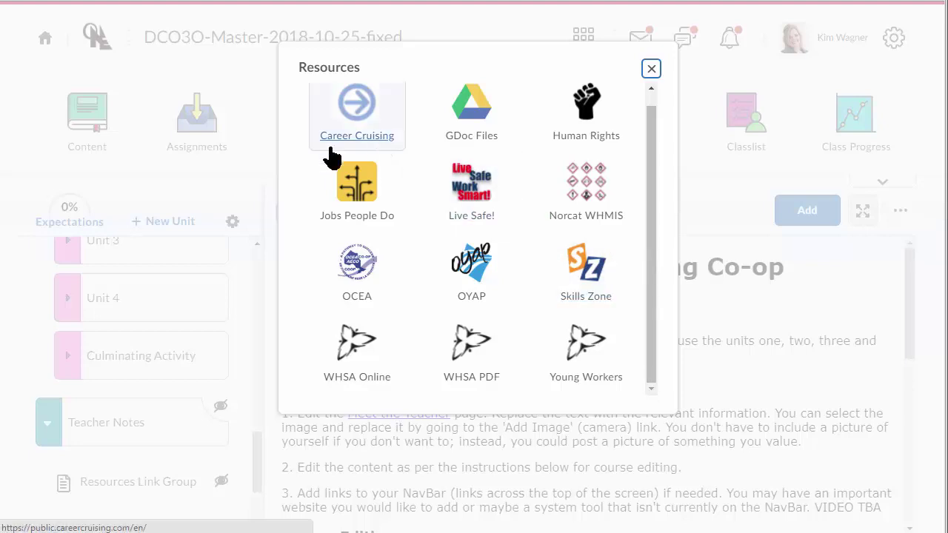
- Open GDoc Files and show the Unit 1 - Planning for Success folder's U1A1–U1A5 documents as a list
left_click(471, 123)
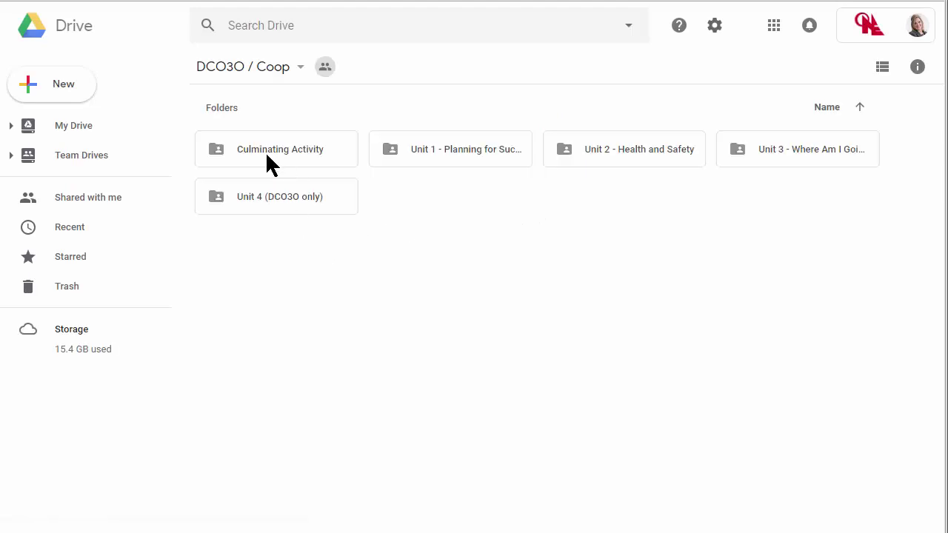
left_click(454, 149)
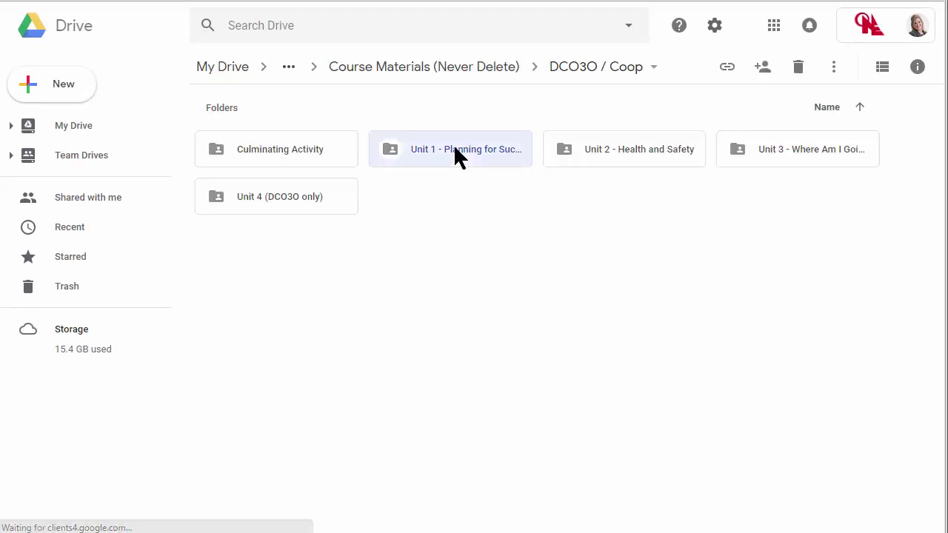
double_click(412, 159)
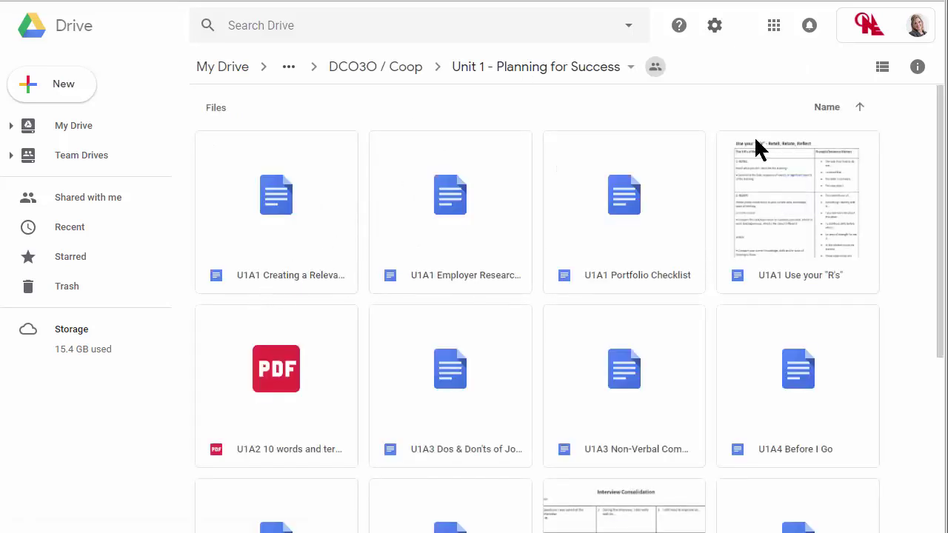
left_click(882, 66)
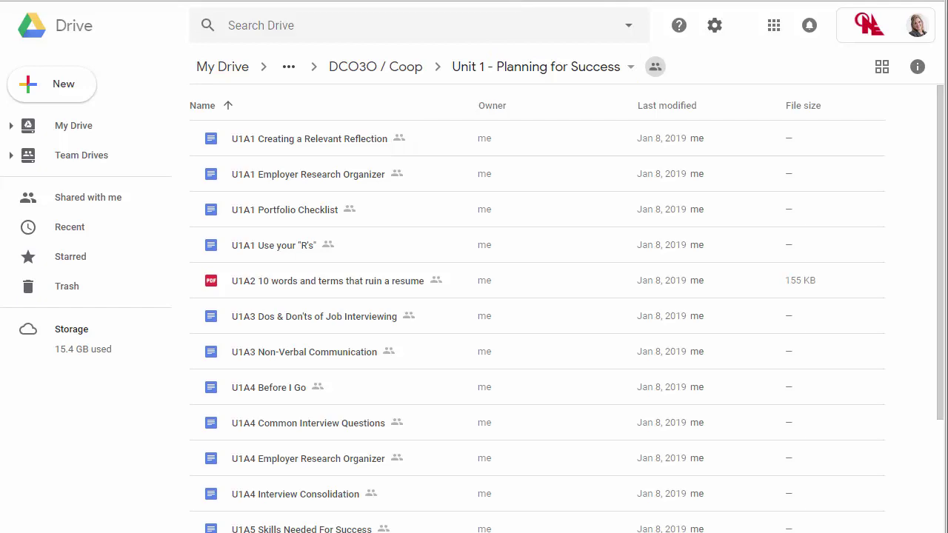
left_click(423, 1)
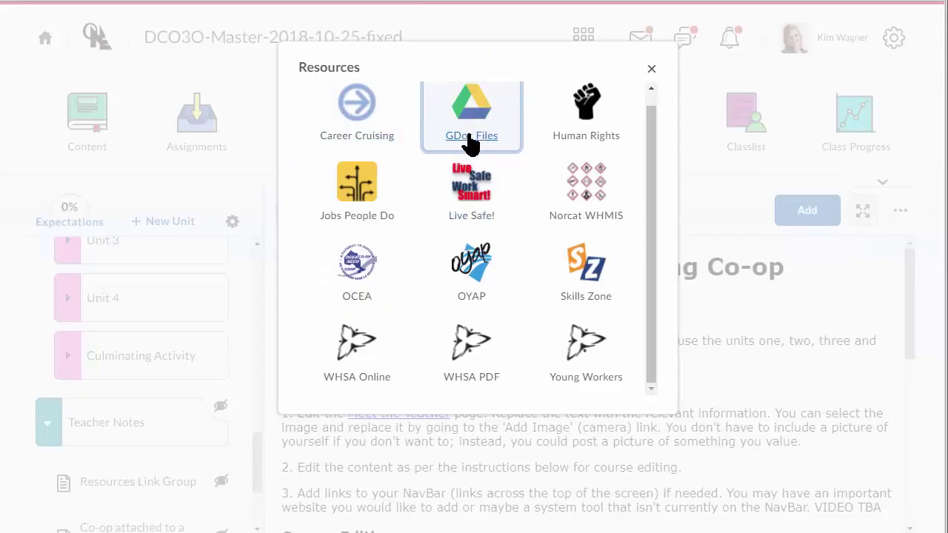
- Close the Resources dialog over the DCO3O course homepage
scroll(474, 137, "up", 1)
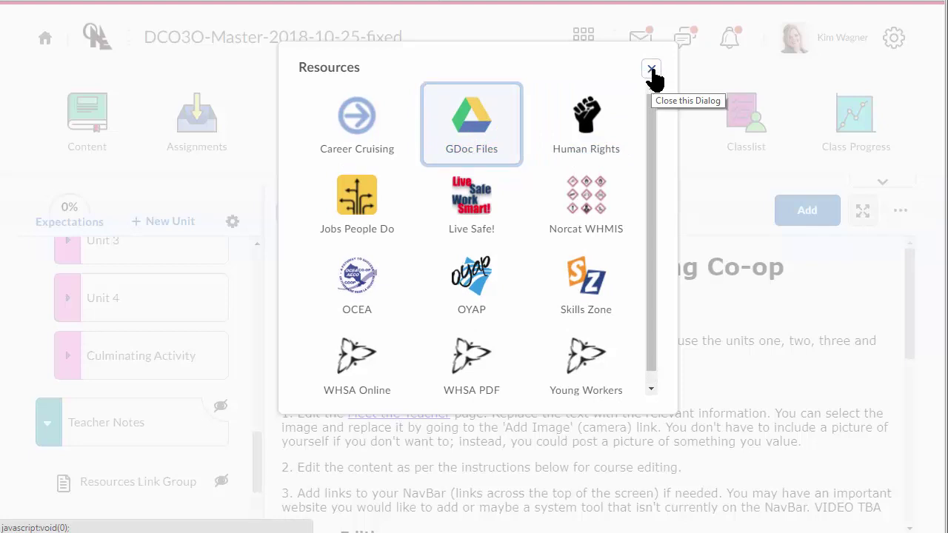
left_click(652, 69)
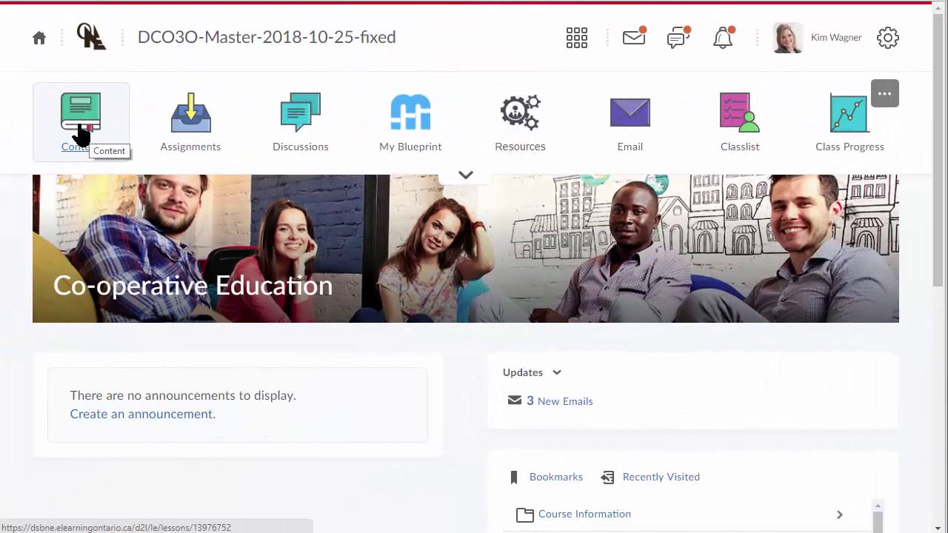
- Go to Content > Course Information and scroll the full outline, syllabus and grading page
left_click(81, 136)
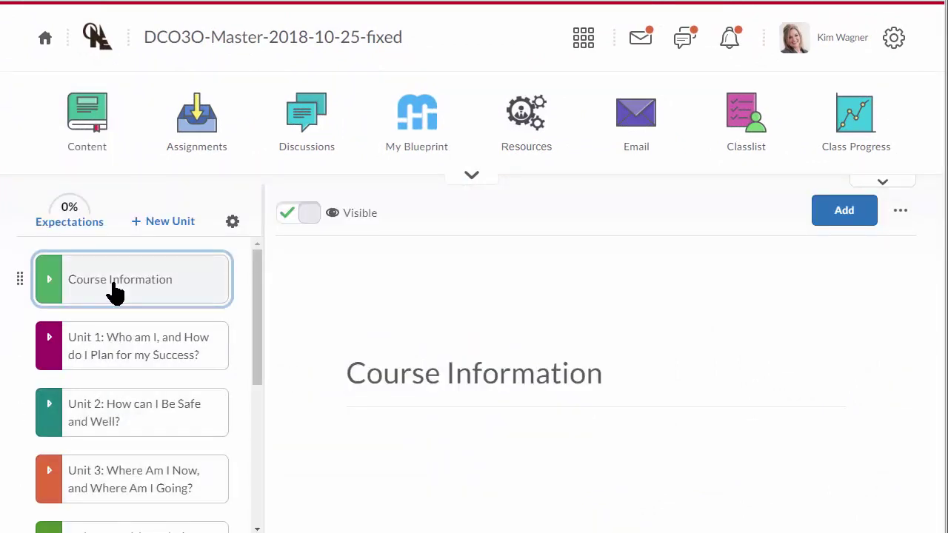
left_click(47, 286)
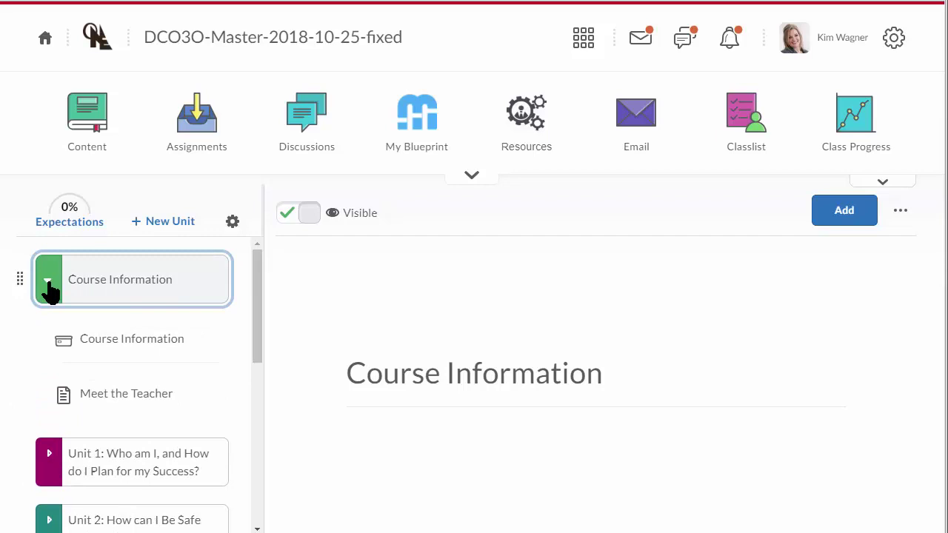
left_click(126, 346)
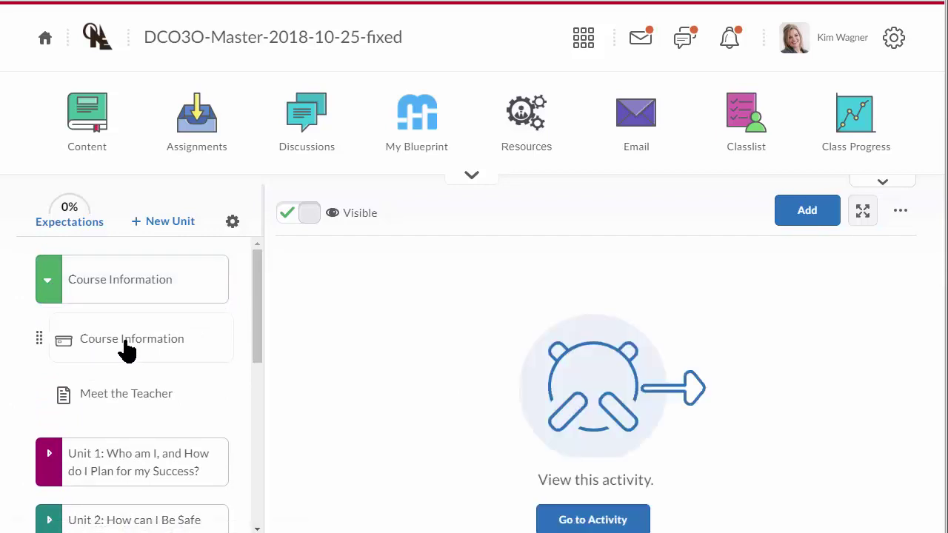
left_click(593, 523)
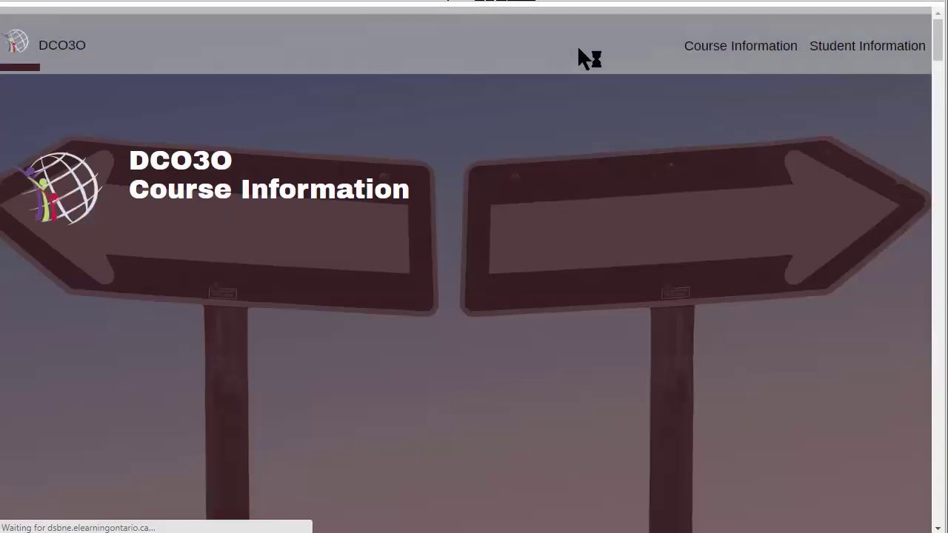
scroll(584, 360, "down", 5)
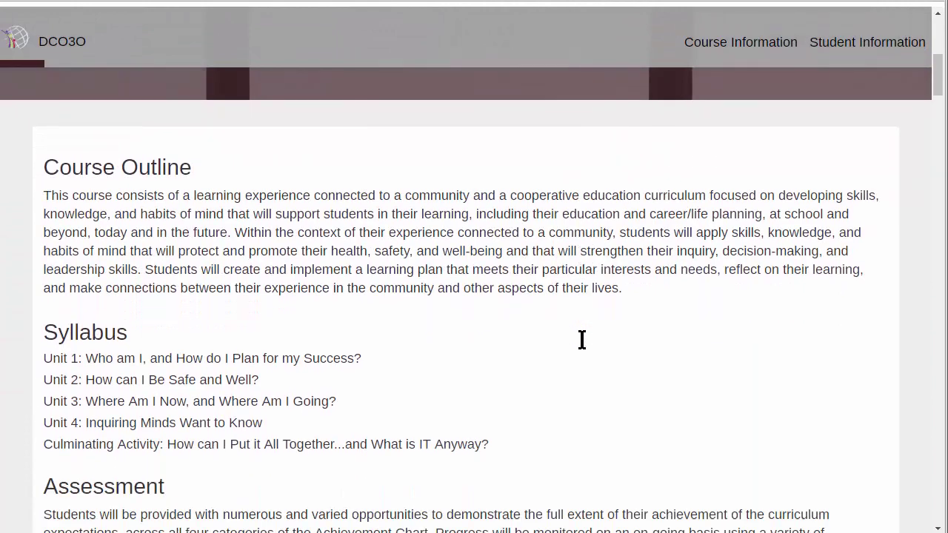
scroll(583, 340, "down", 8)
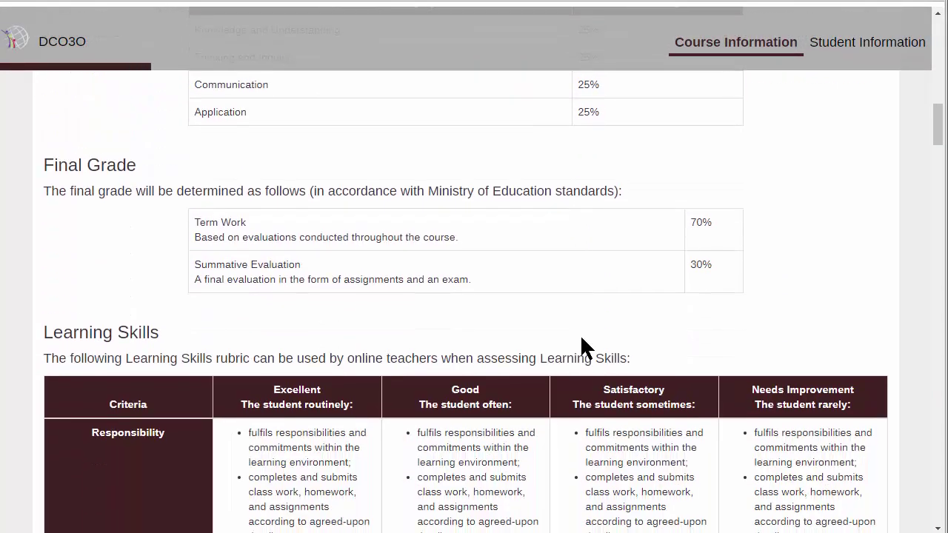
scroll(582, 343, "down", 8)
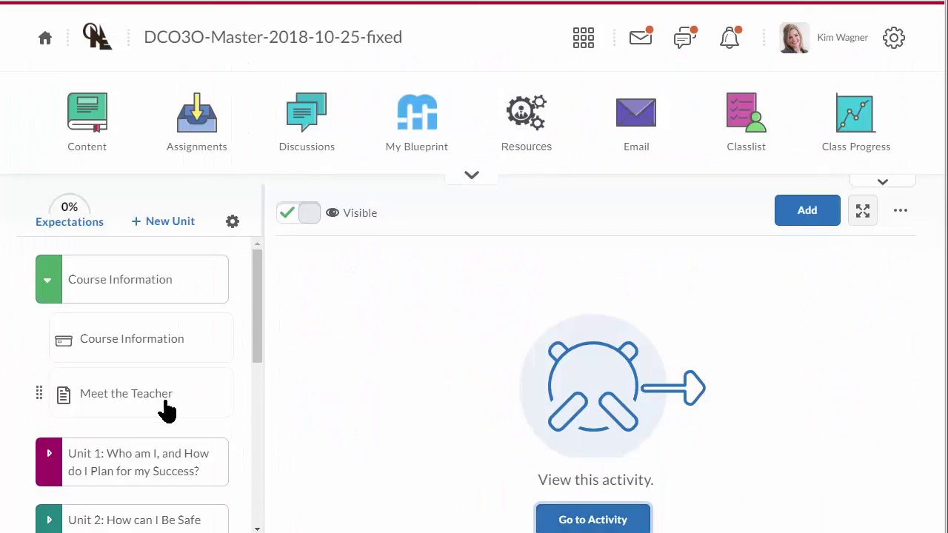
- Scroll through the Meet the Teacher introduction and contact info, then reselect Course Information
left_click(118, 400)
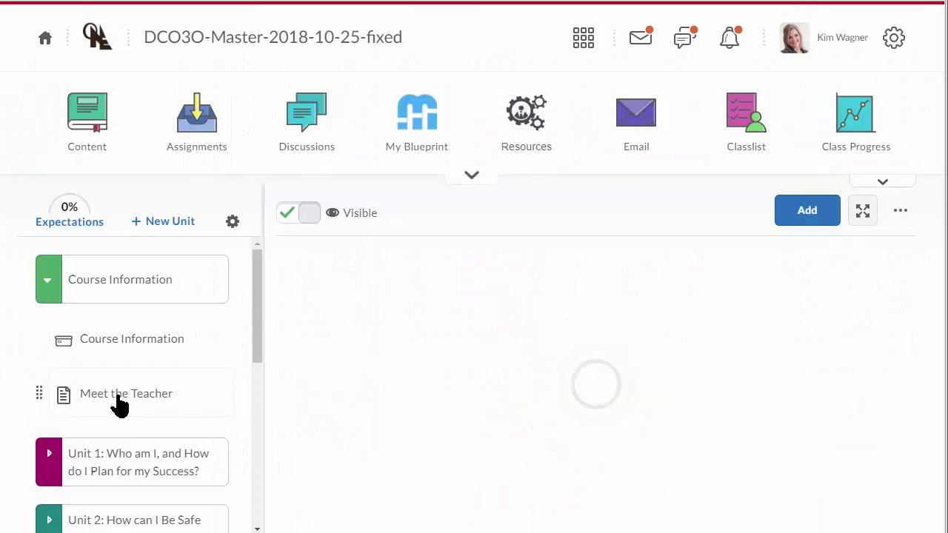
scroll(561, 412, "up", 5)
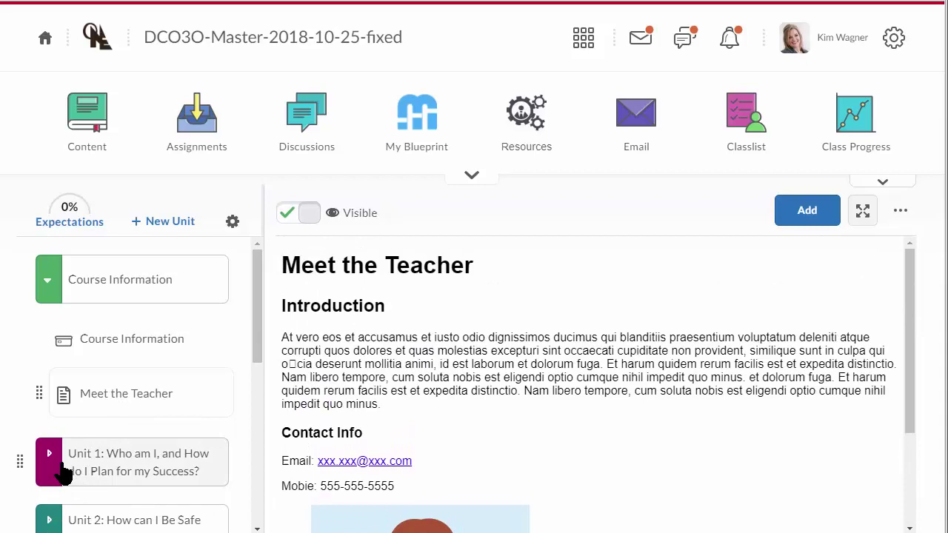
scroll(75, 467, "down", 1)
scroll(60, 367, "down", 2)
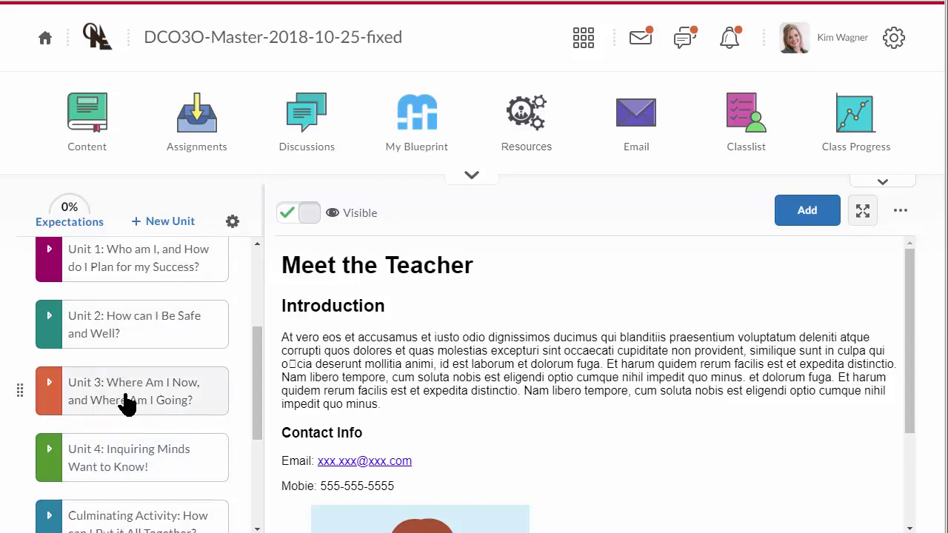
scroll(127, 371, "down", 3)
scroll(127, 404, "down", 3)
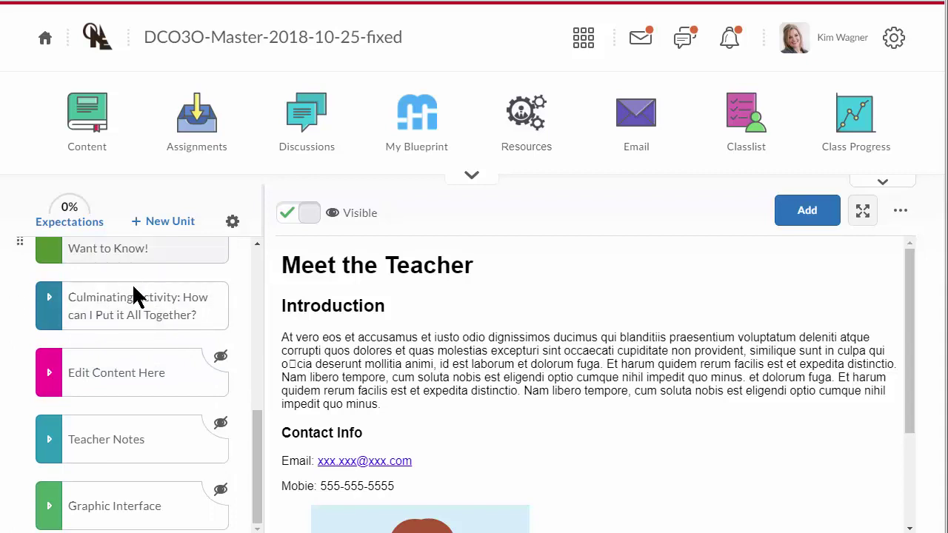
scroll(137, 307, "up", 6)
scroll(141, 317, "up", 4)
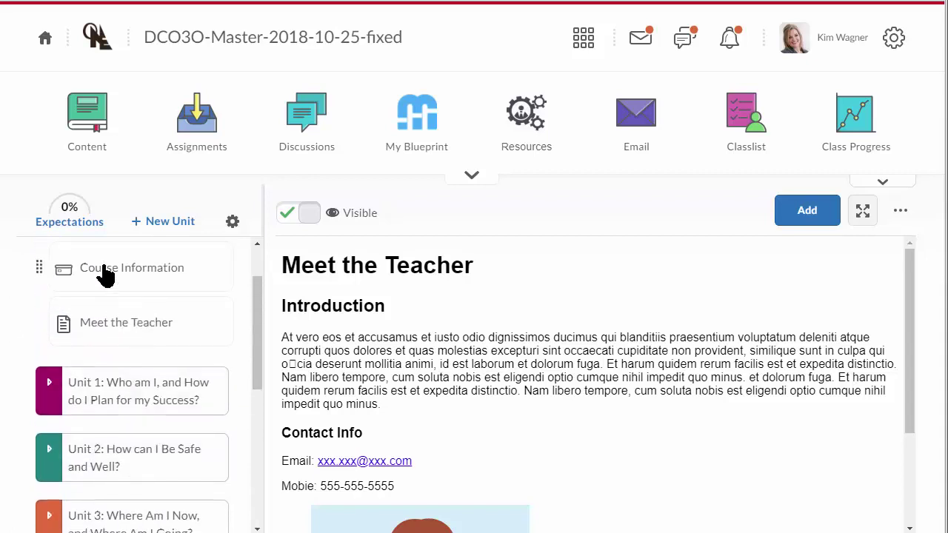
left_click(108, 268)
left_click(898, 213)
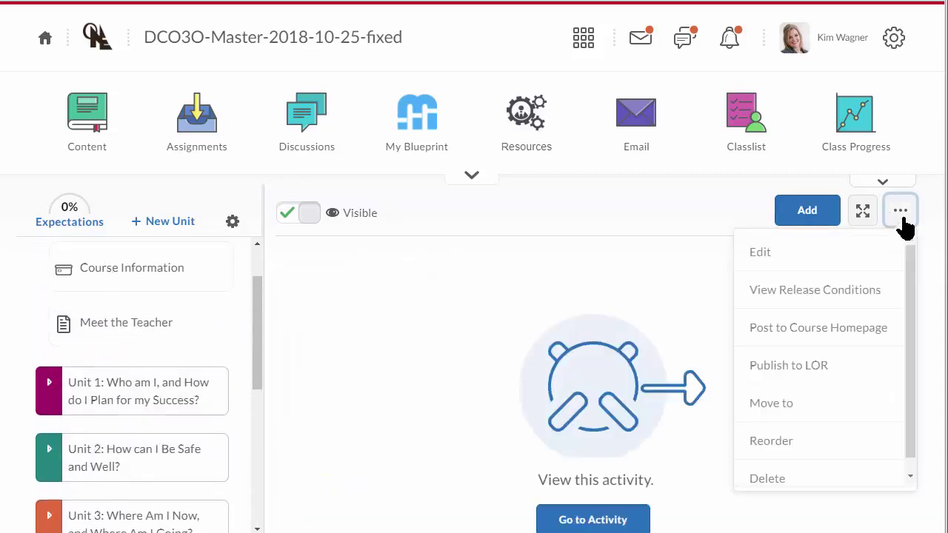
left_click(738, 255)
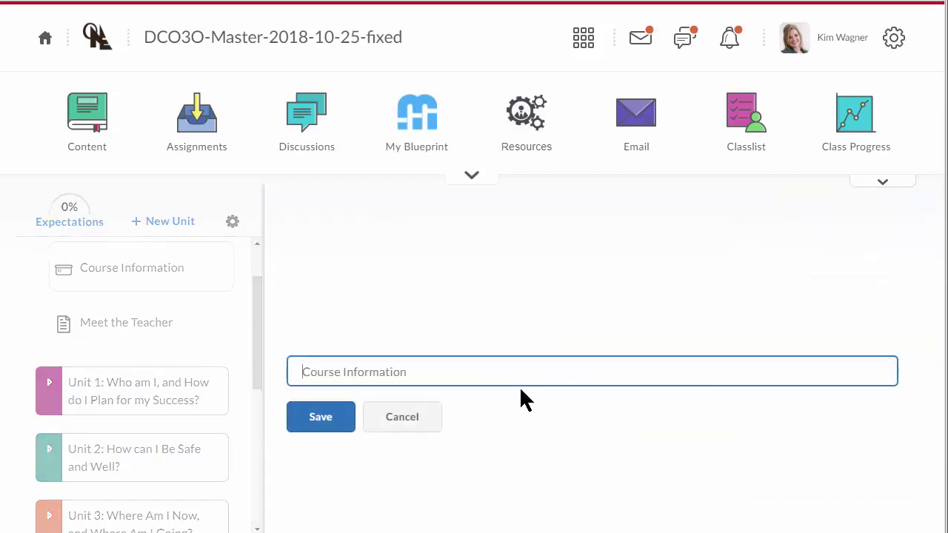
left_click(405, 420)
scroll(137, 389, "down", 5)
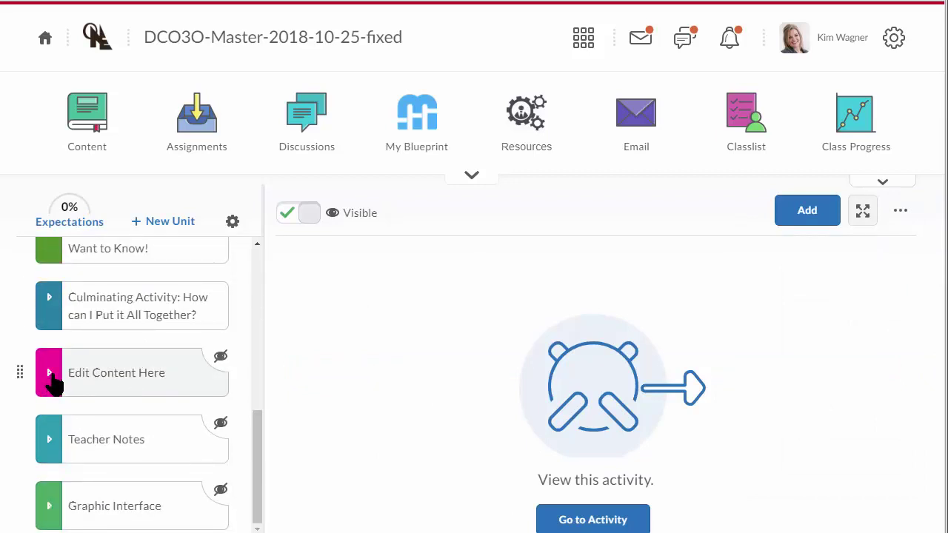
- Expand the Teacher Notes unit and open its Resources Link Group page
left_click(54, 382)
left_click(54, 382)
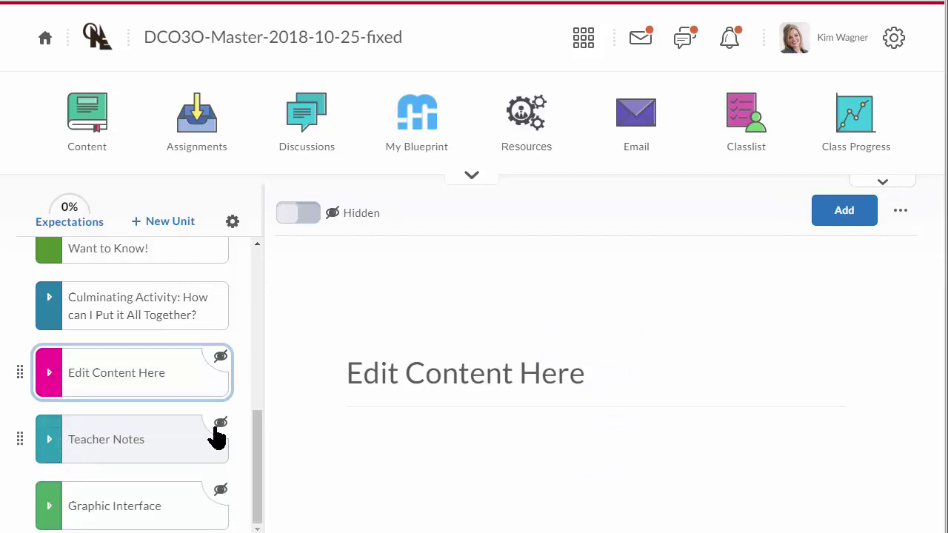
left_click(46, 444)
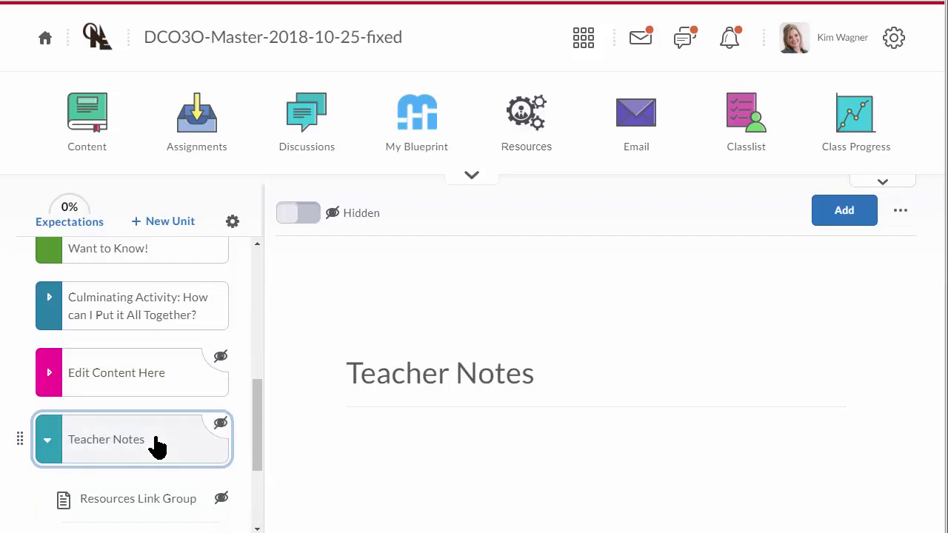
scroll(142, 448, "down", 3)
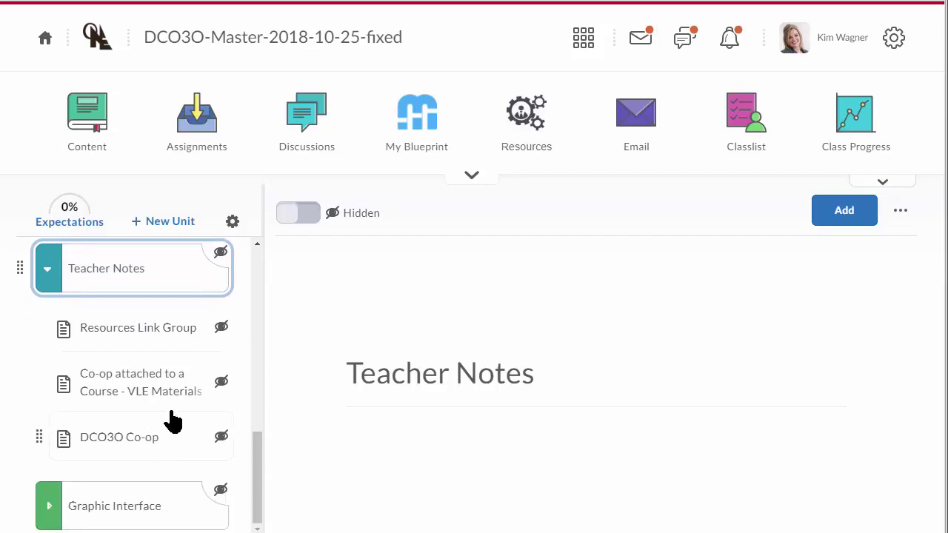
left_click(129, 339)
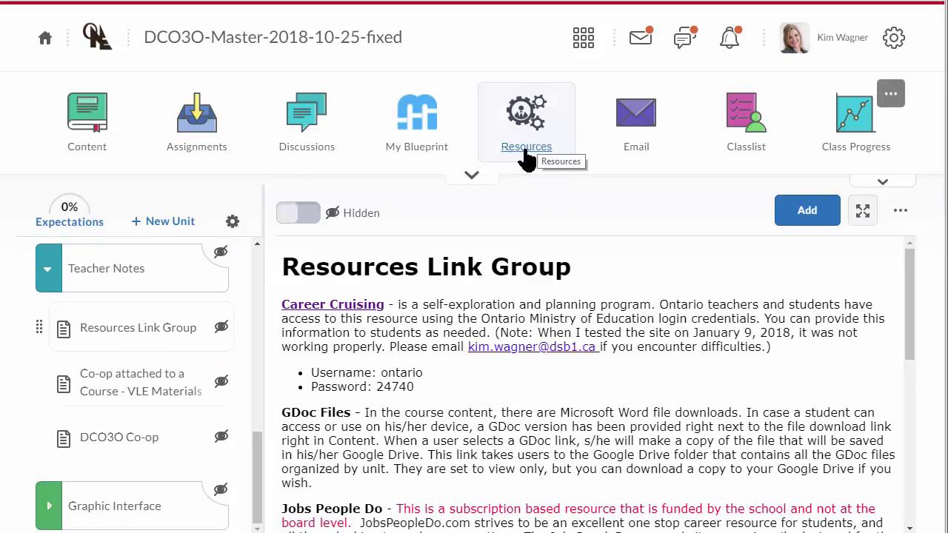
- Read the Jobs People Do and WHMIS via Norcat entries, then open Co-op attached to a Course - VLE Materials
scroll(460, 370, "down", 1)
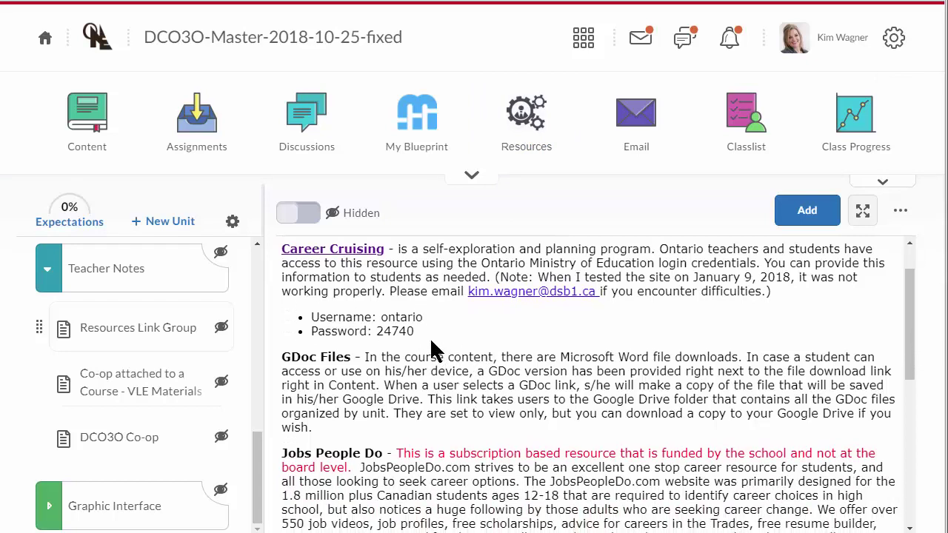
scroll(411, 401, "down", 1)
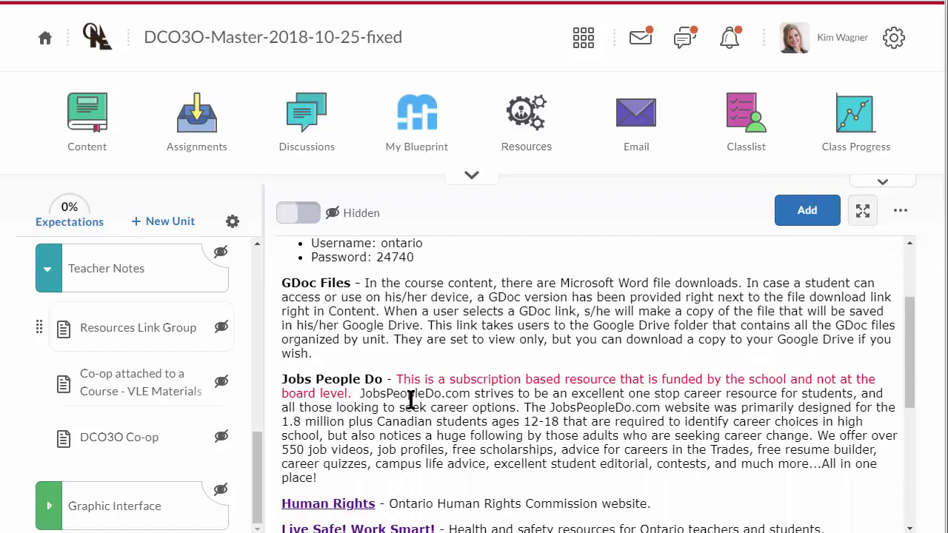
left_click_drag(283, 380, 340, 476)
left_click(382, 449)
scroll(338, 467, "down", 3)
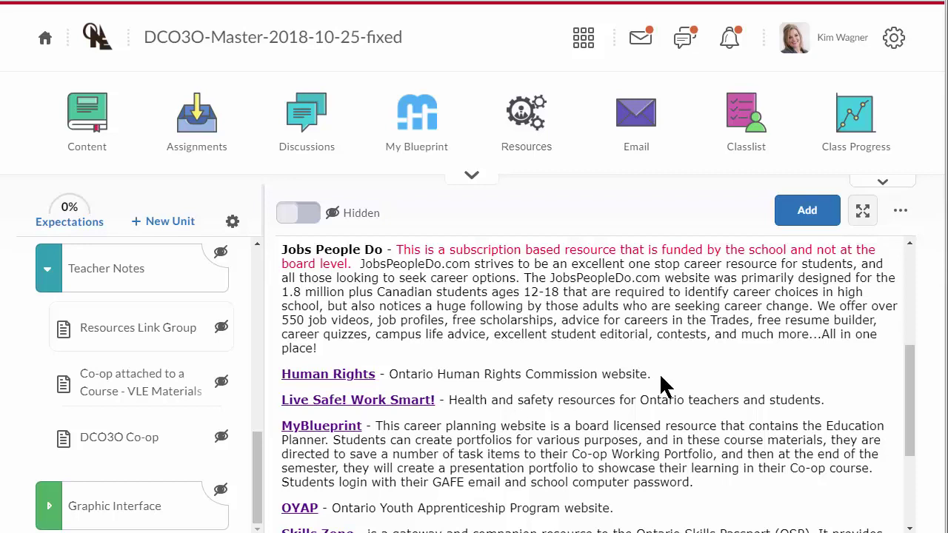
scroll(507, 432, "down", 4)
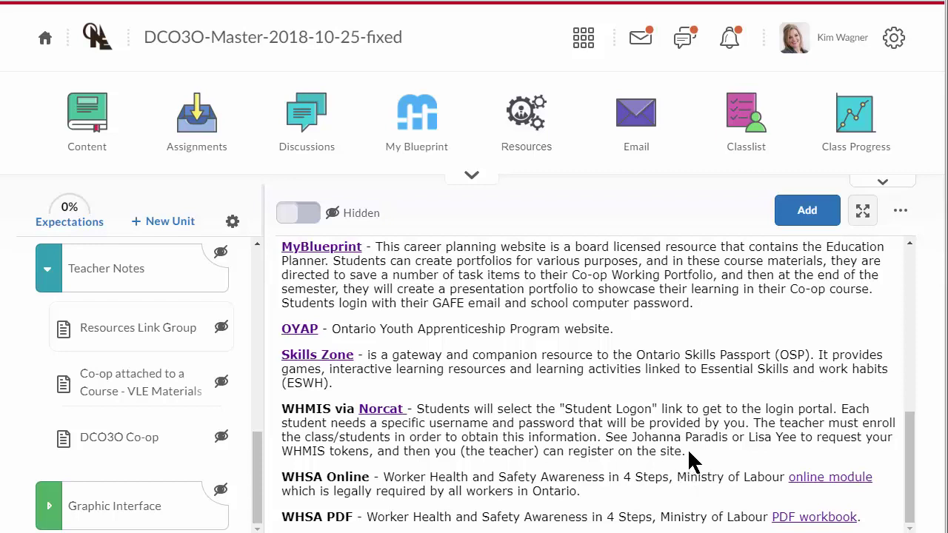
left_click_drag(687, 452, 281, 410)
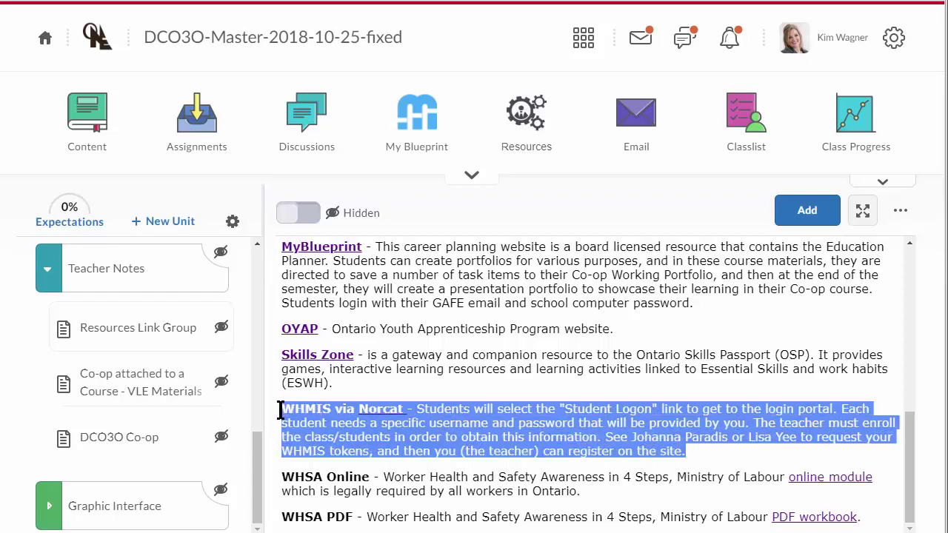
left_click(527, 451)
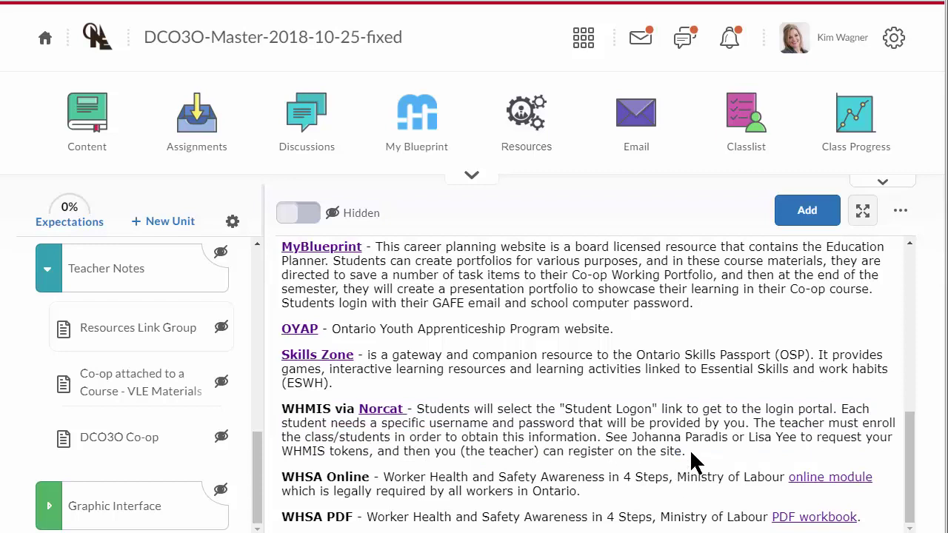
left_click_drag(691, 455, 284, 407)
left_click(423, 423)
left_click(151, 388)
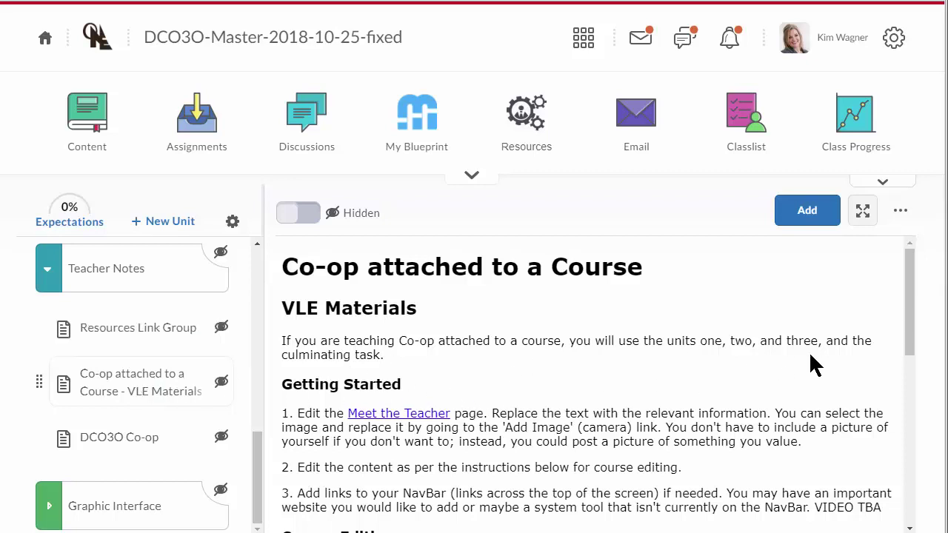
scroll(497, 409, "down", 2)
scroll(502, 412, "up", 1)
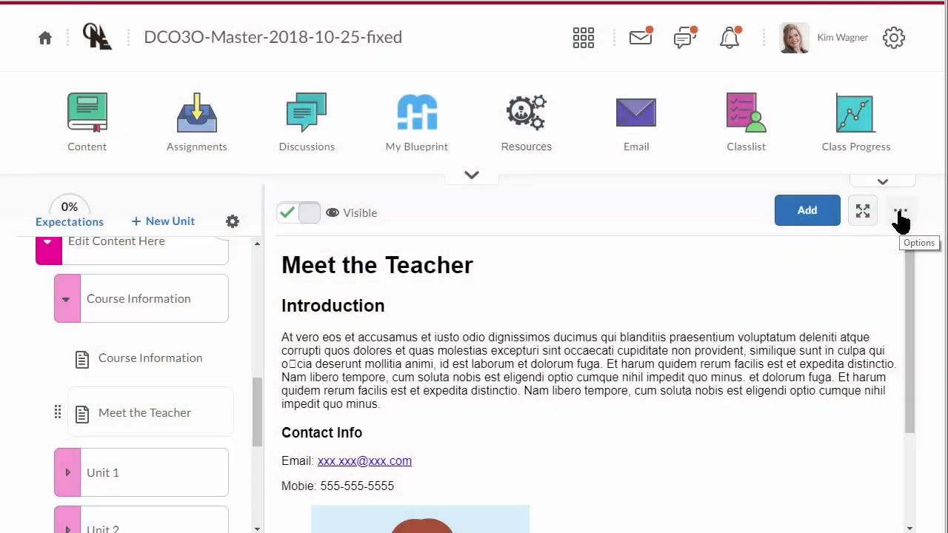
- Edit Meet the Teacher from its ... menu and select the Introduction paragraph
left_click(900, 215)
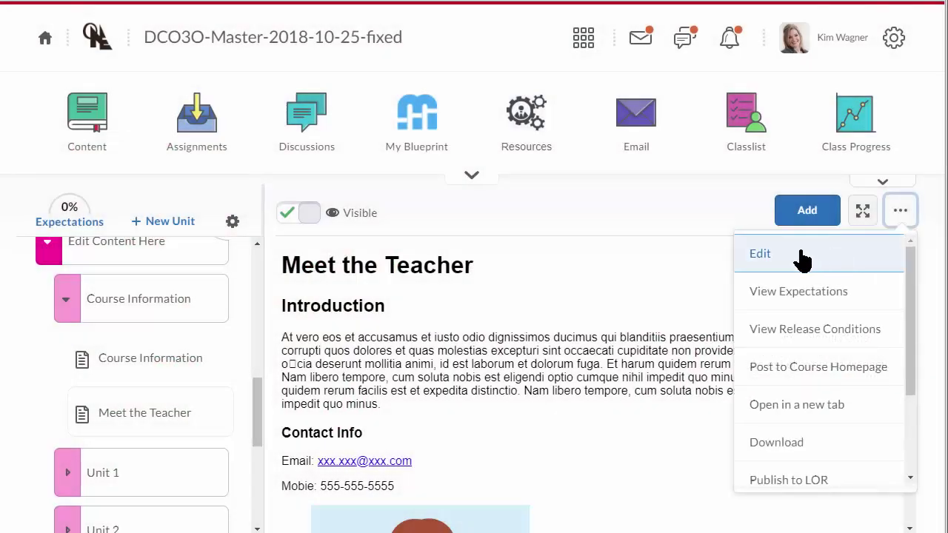
left_click(722, 255)
scroll(484, 405, "down", 1)
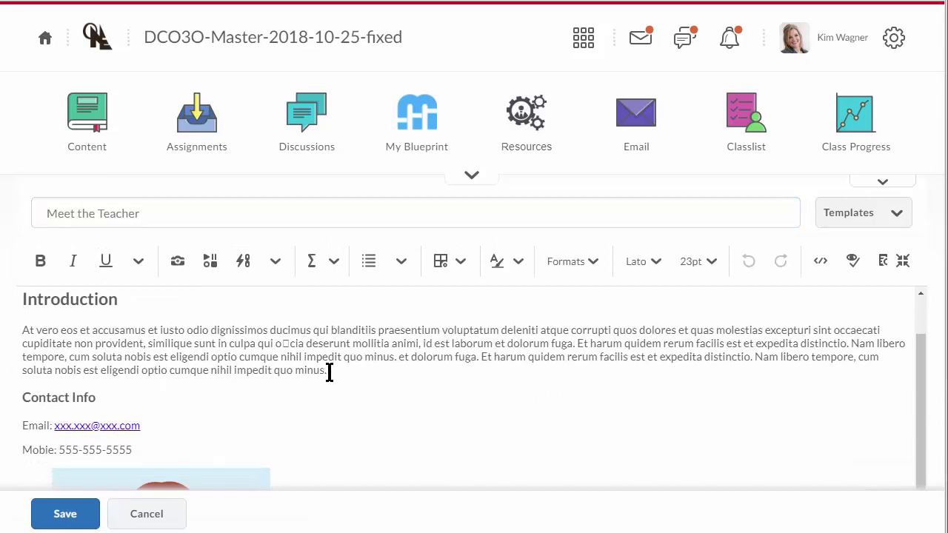
left_click_drag(331, 370, 15, 333)
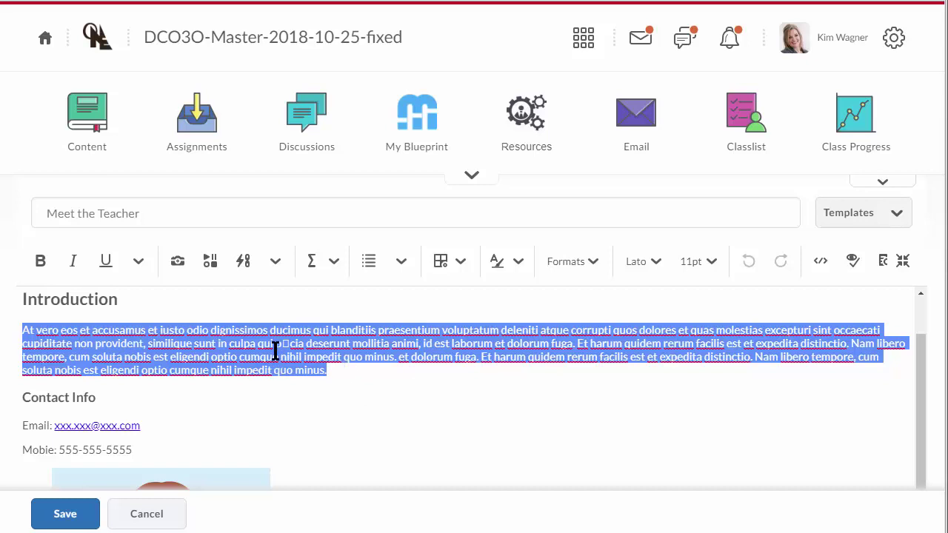
scroll(276, 350, "down", 1)
left_click_drag(141, 359, 55, 358)
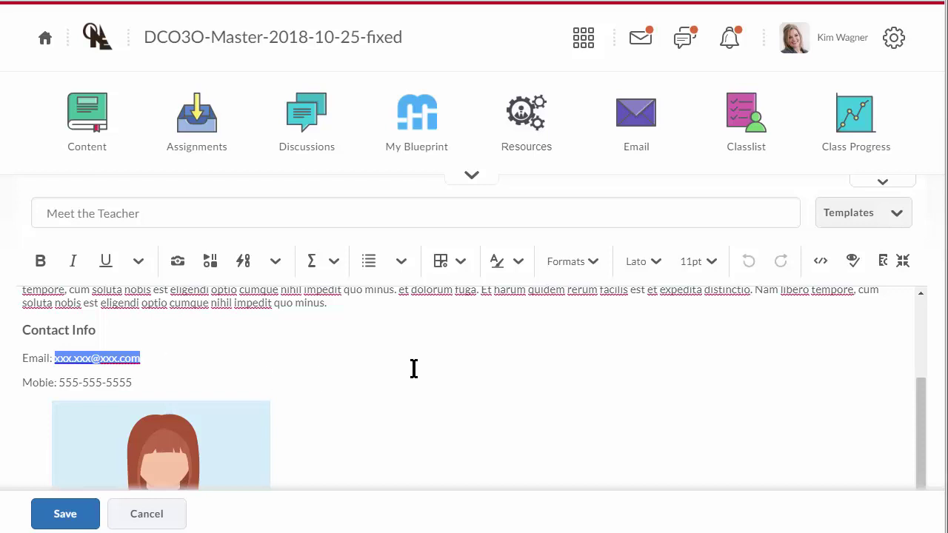
- Glance at the message alerts, then select the placeholder email address in the contact info
left_click(641, 46)
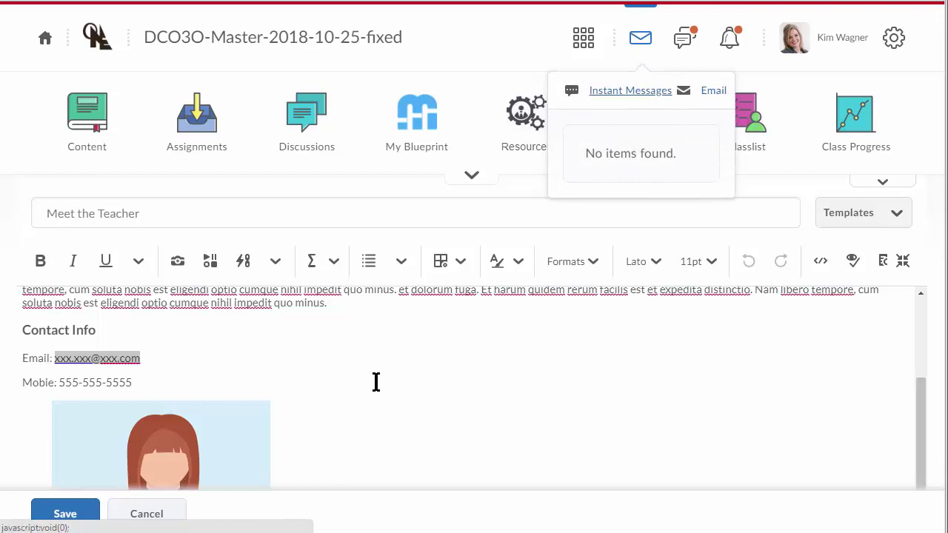
left_click(426, 382)
left_click(169, 356)
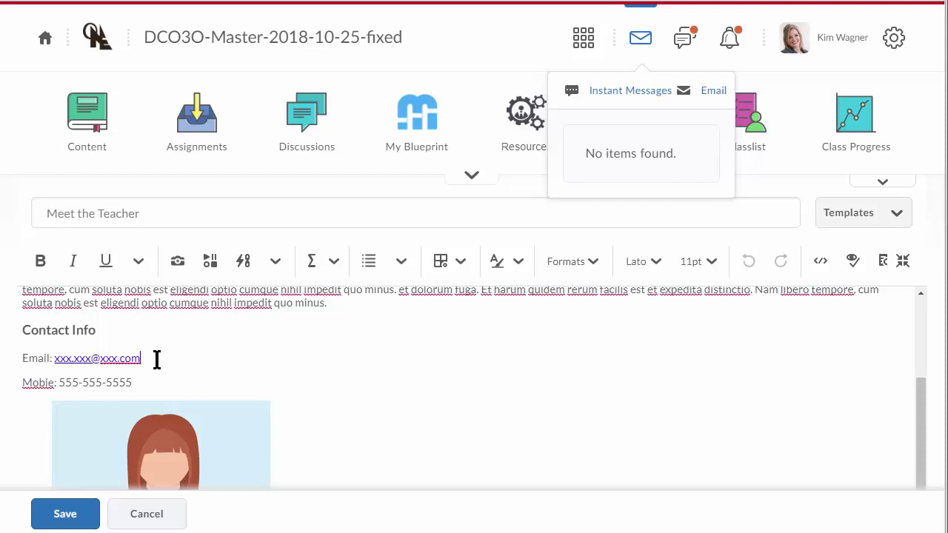
left_click(640, 38)
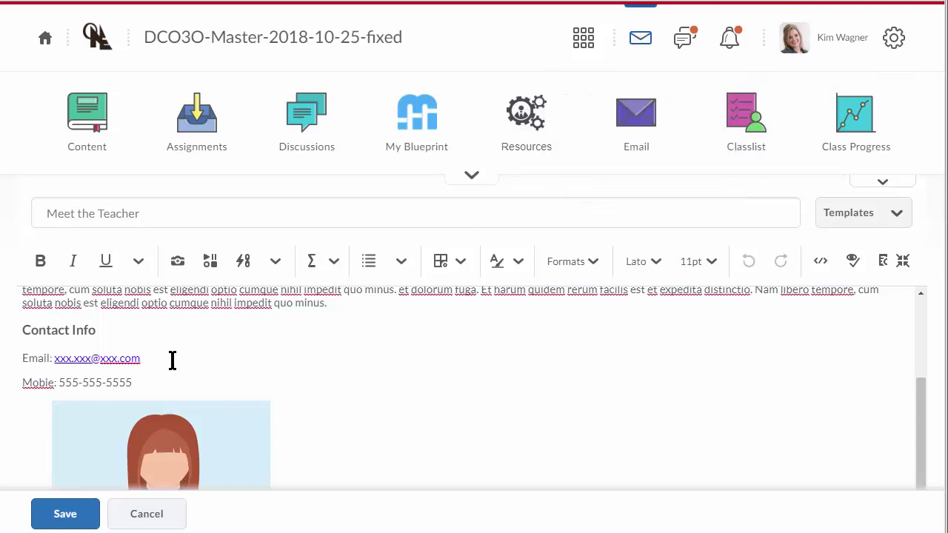
left_click_drag(159, 360, 53, 365)
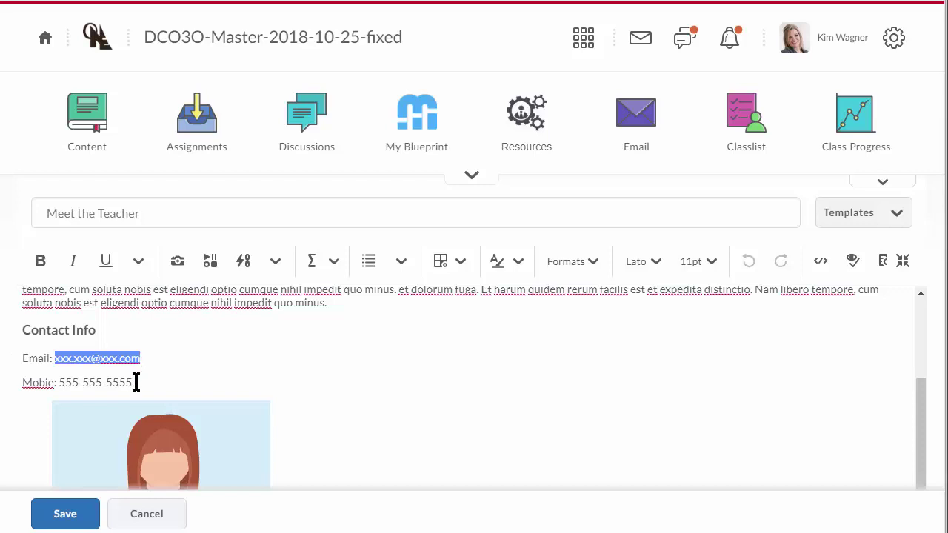
- Correct the 'Mobie' label to 'Mobile:', then check the mobile number and Facilitator Name caption
left_click_drag(136, 382, 63, 383)
left_click(52, 385)
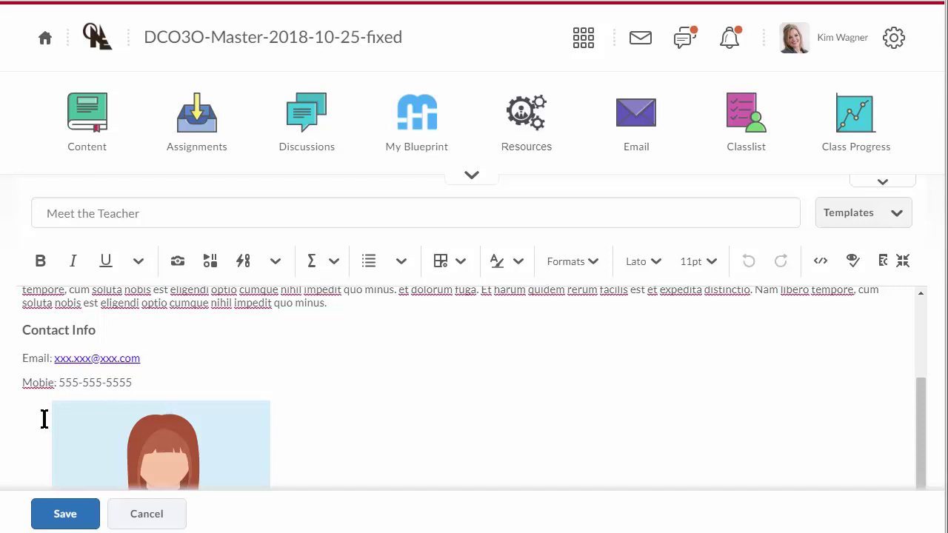
type(":")
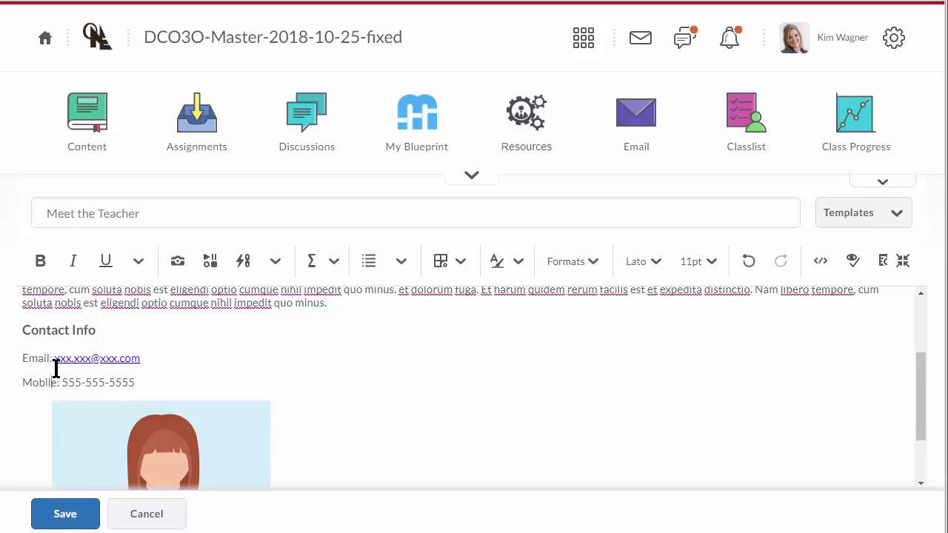
double_click(41, 382)
left_click_drag(150, 383, 68, 383)
scroll(290, 432, "down", 3)
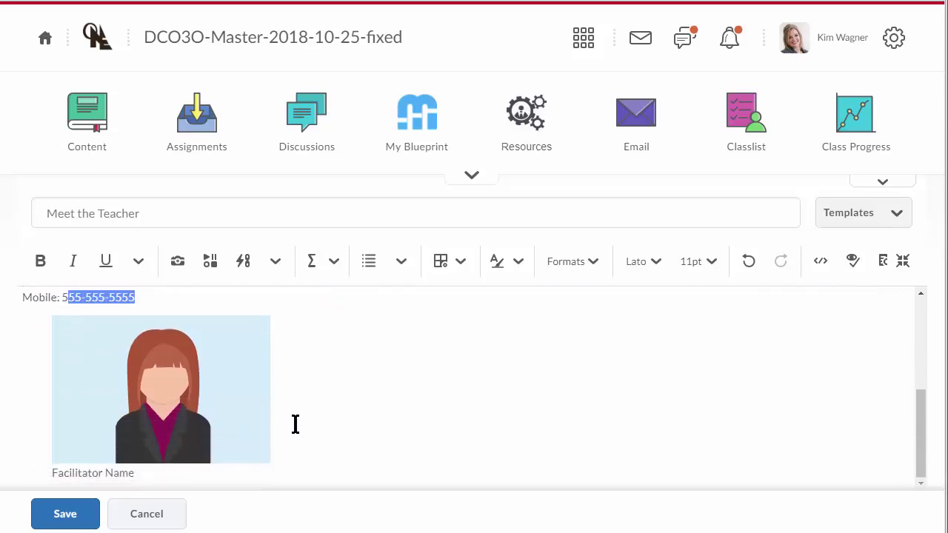
left_click_drag(51, 472, 144, 474)
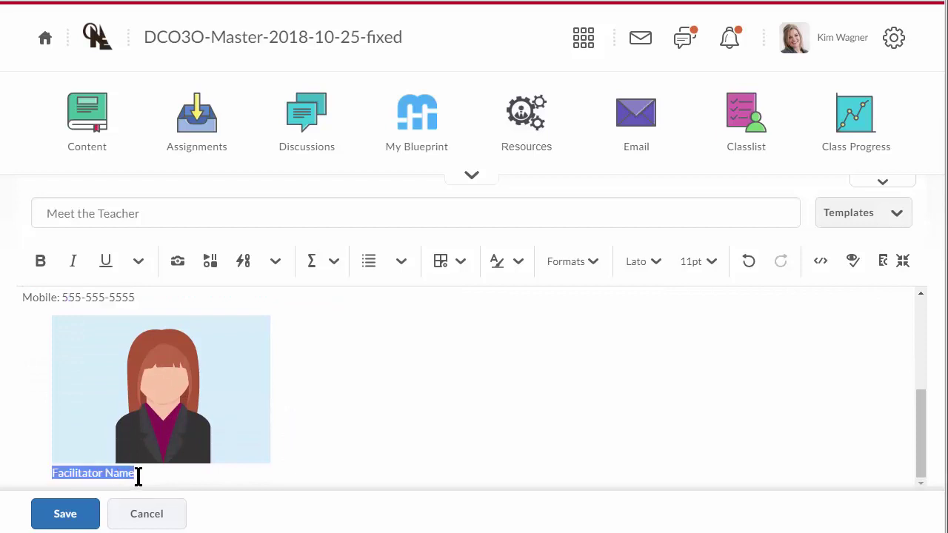
- Select the placeholder facilitator photo and check its options
left_click(165, 399)
right_click(164, 398)
key("Escape")
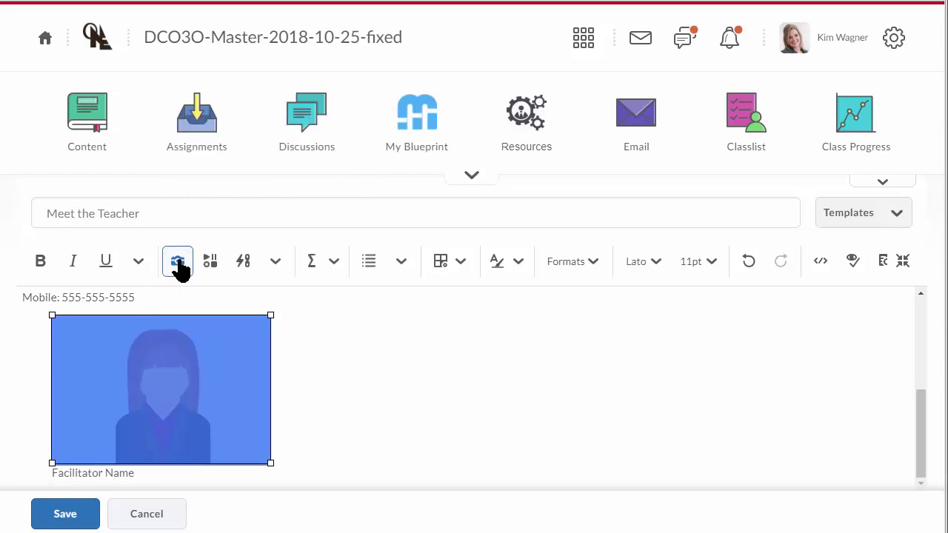
- Start replacing the photo from My Computer, cancel the upload, and save the Meet the Teacher page
left_click(179, 266)
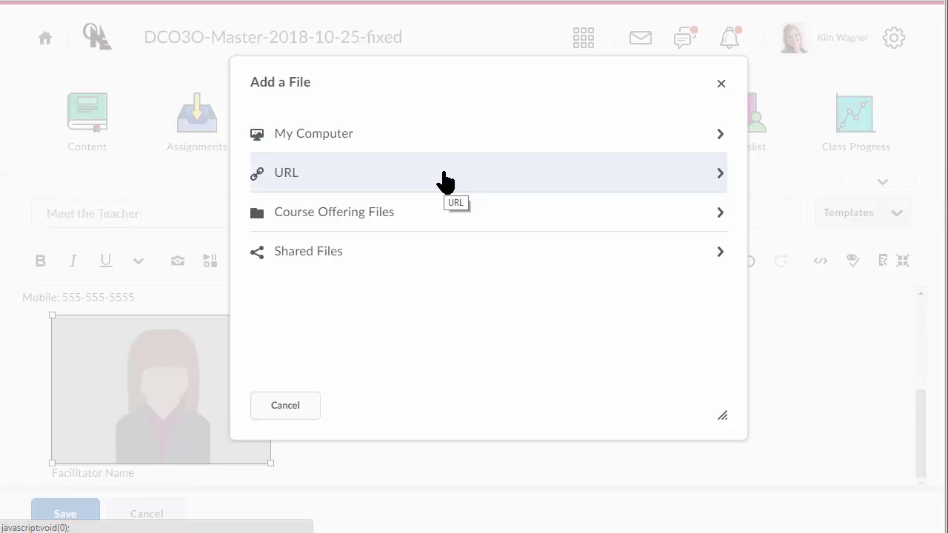
left_click(380, 144)
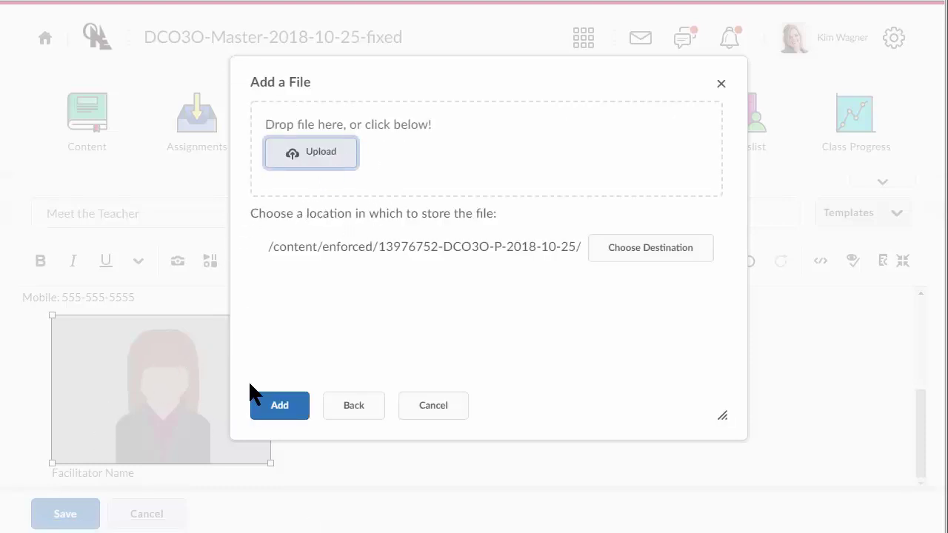
left_click(419, 415)
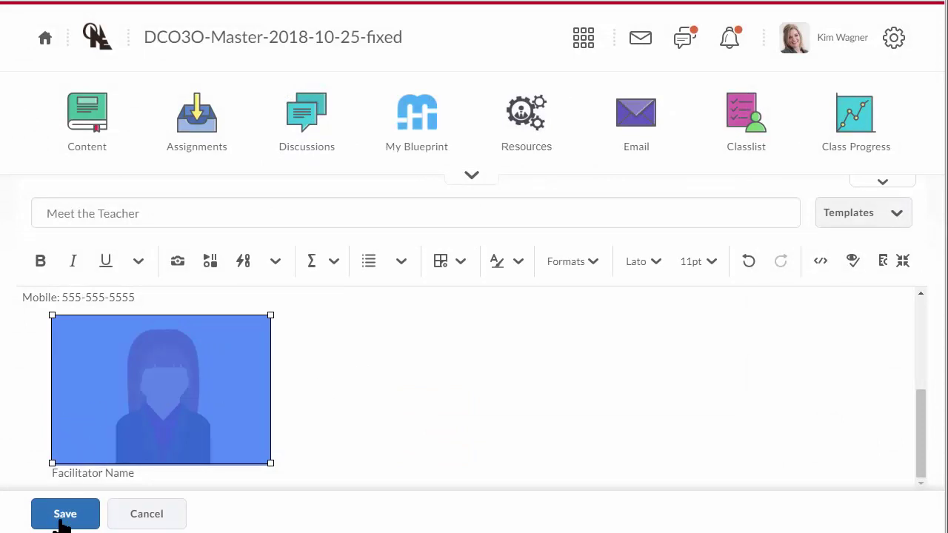
left_click(63, 519)
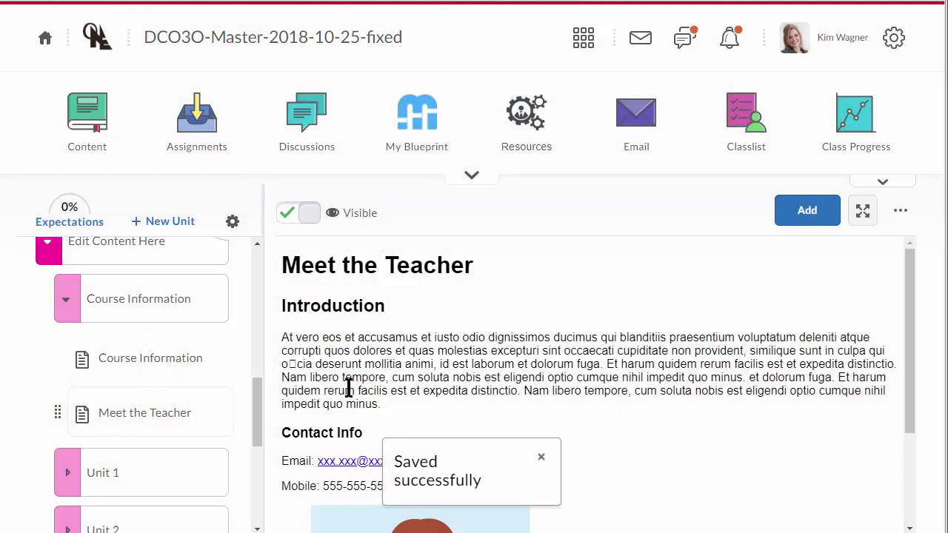
- Open Teacher Notes > Co-op attached to a Course - VLE Materials and select instruction 2 on course editing
scroll(170, 371, "down", 10)
left_click(141, 363)
left_click(123, 379)
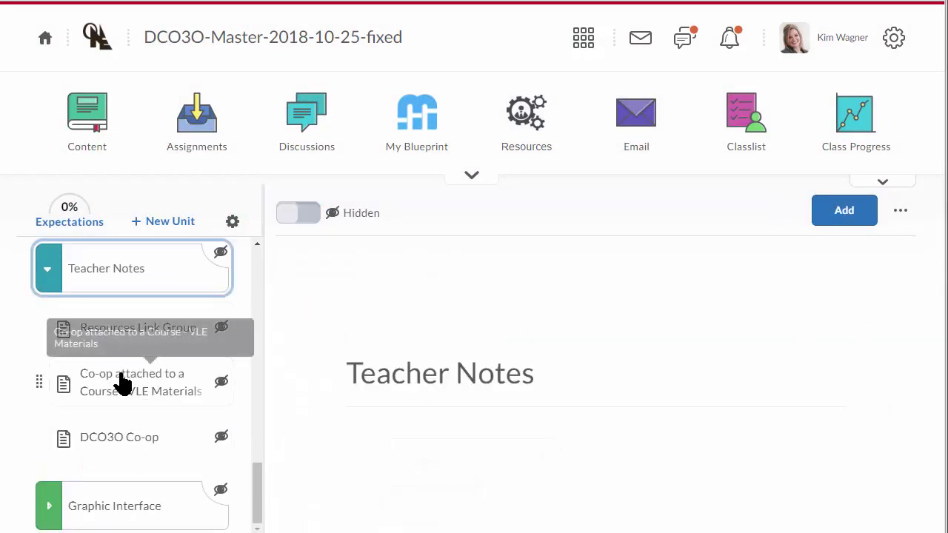
scroll(414, 356, "down", 3)
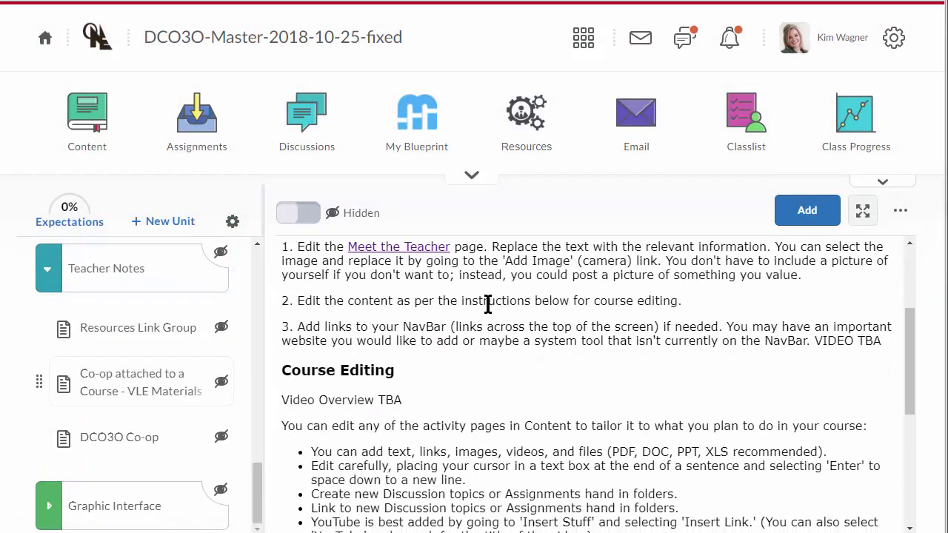
left_click_drag(450, 319, 283, 302)
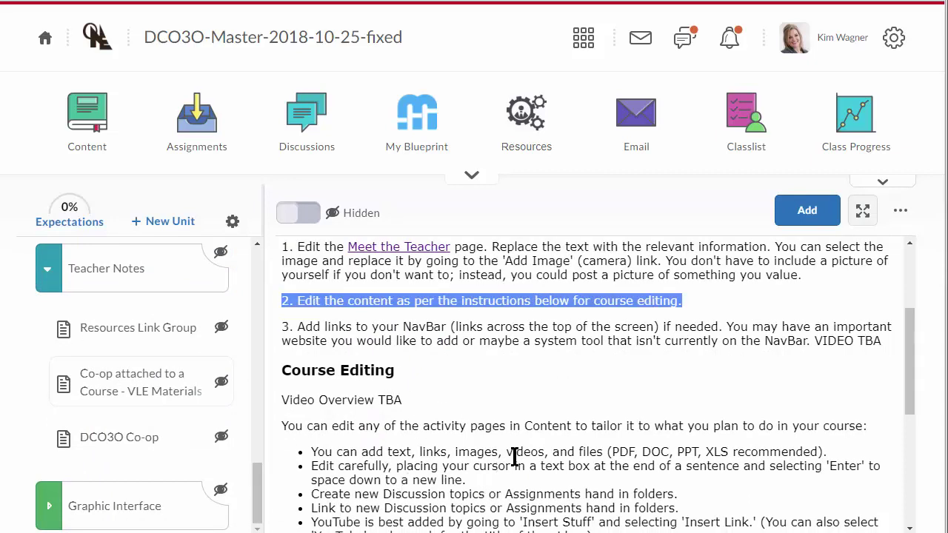
- Go back up the content tree to the Course Information page
scroll(444, 415, "up", 3)
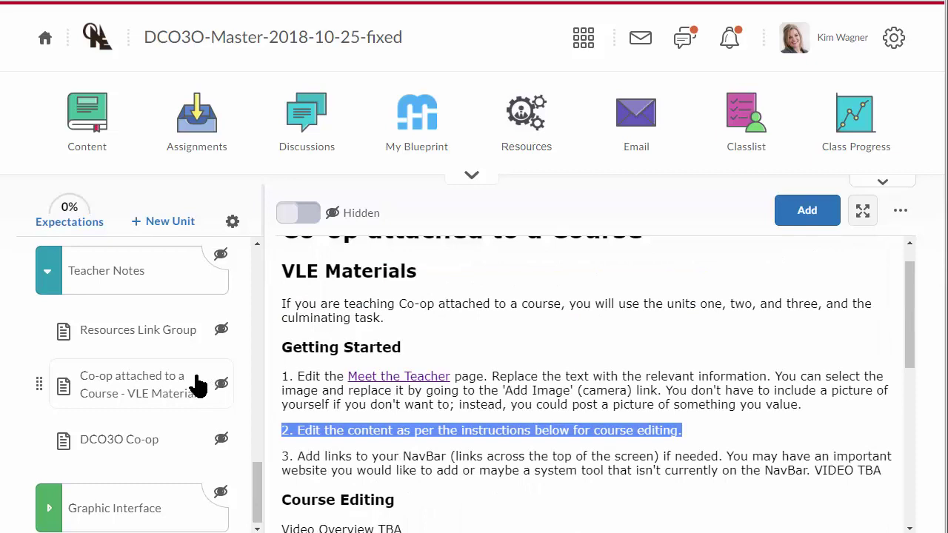
scroll(194, 374, "up", 5)
scroll(177, 375, "up", 5)
left_click(122, 361)
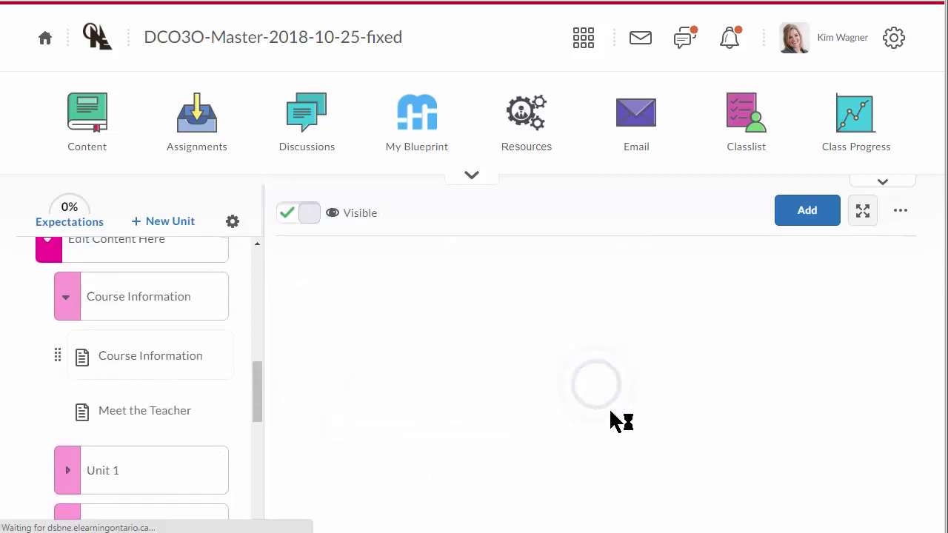
scroll(563, 410, "down", 10)
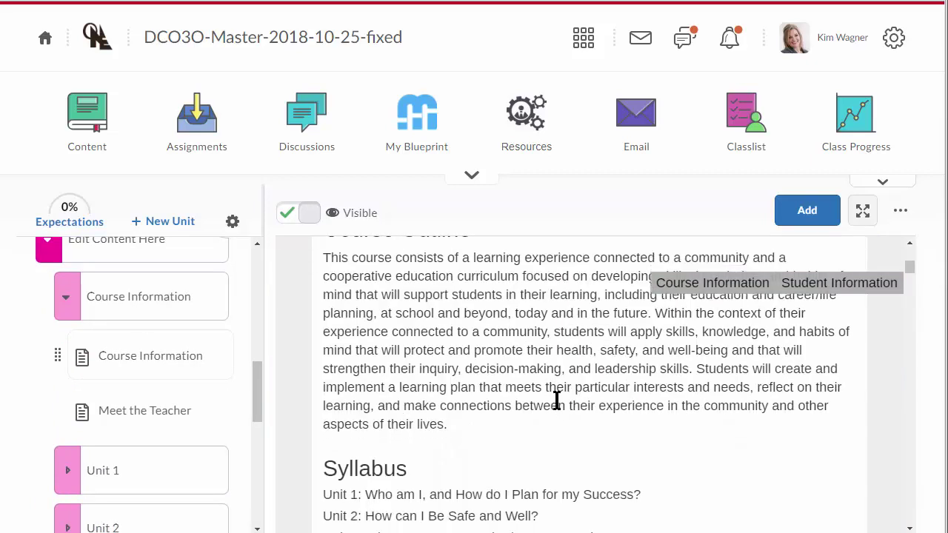
scroll(556, 400, "down", 7)
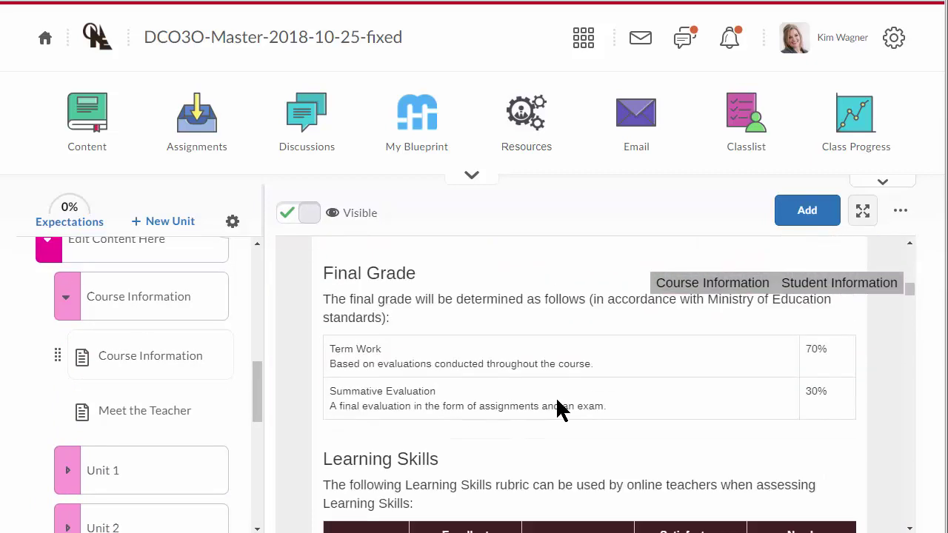
scroll(561, 409, "down", 12)
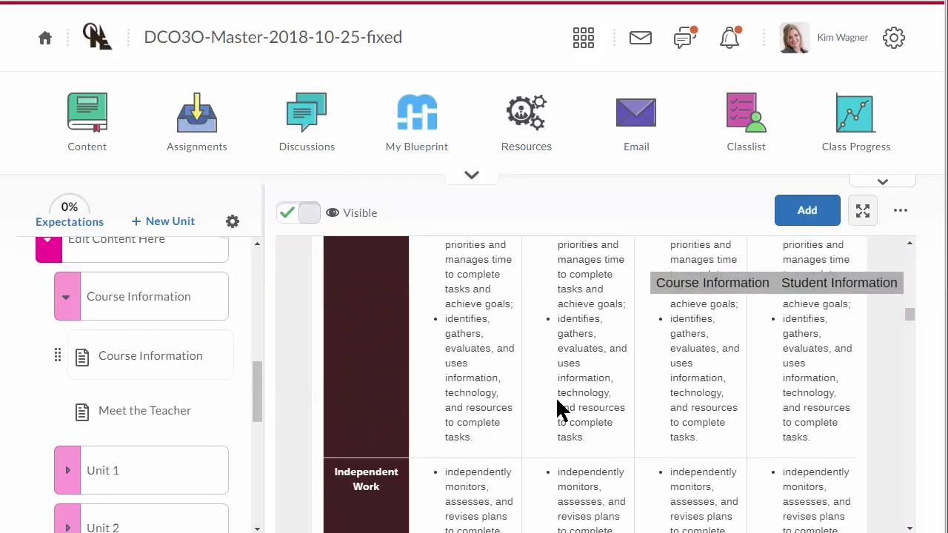
scroll(560, 408, "down", 6)
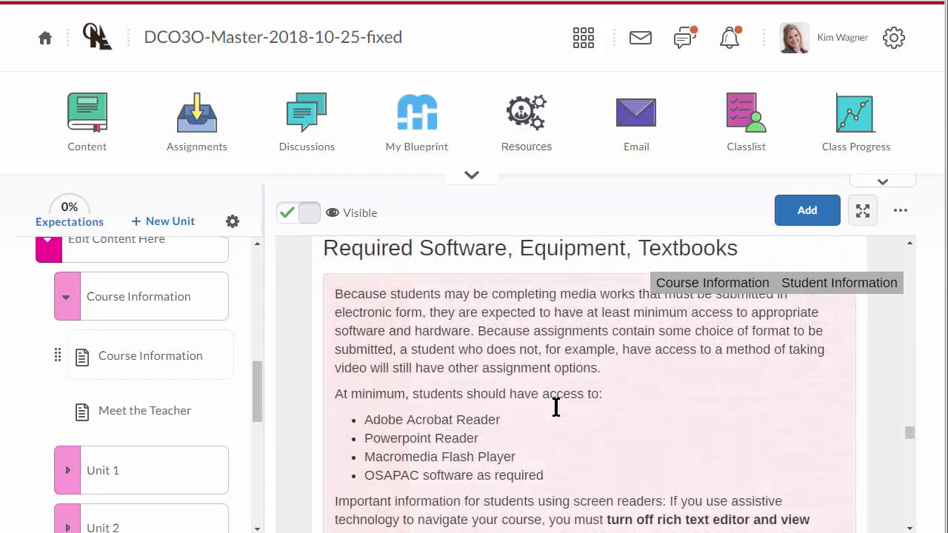
scroll(556, 406, "down", 6)
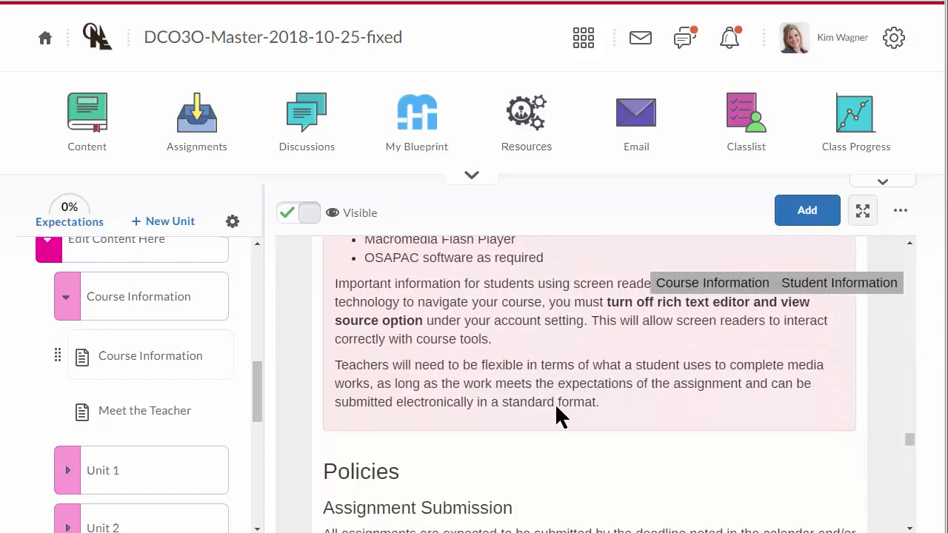
scroll(557, 407, "up", 3)
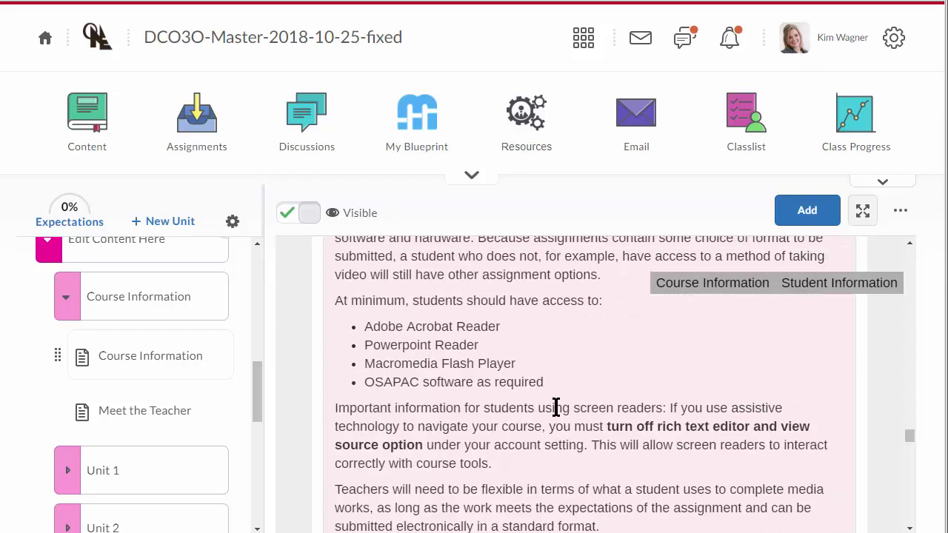
scroll(557, 407, "down", 4)
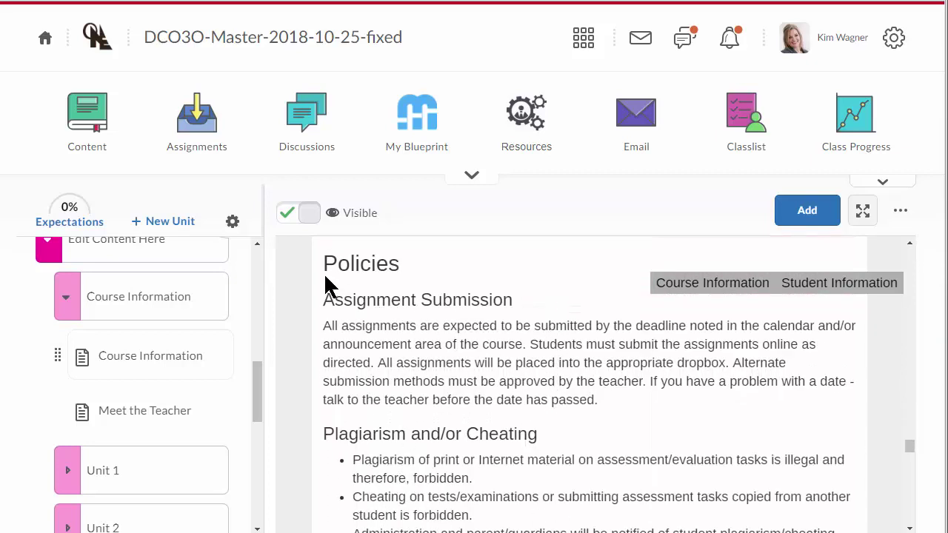
scroll(621, 408, "down", 5)
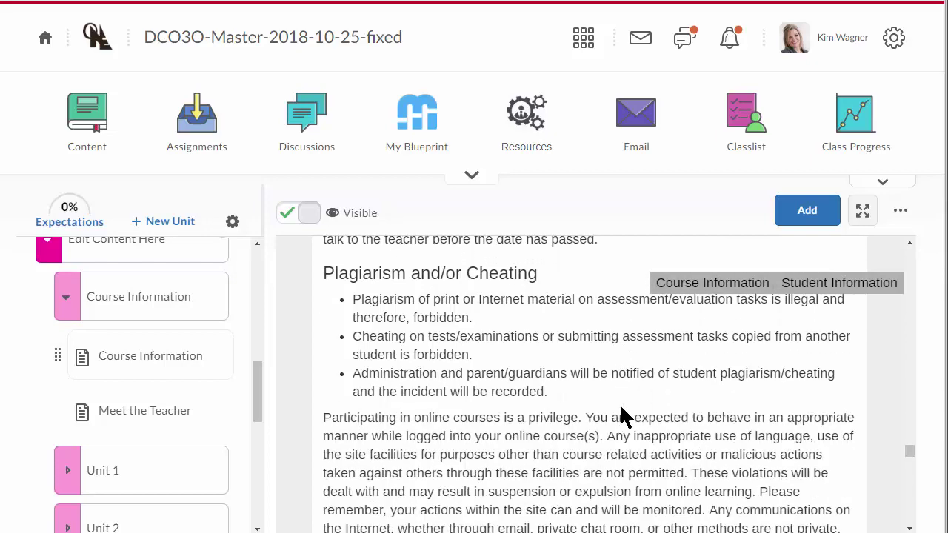
scroll(621, 415, "down", 4)
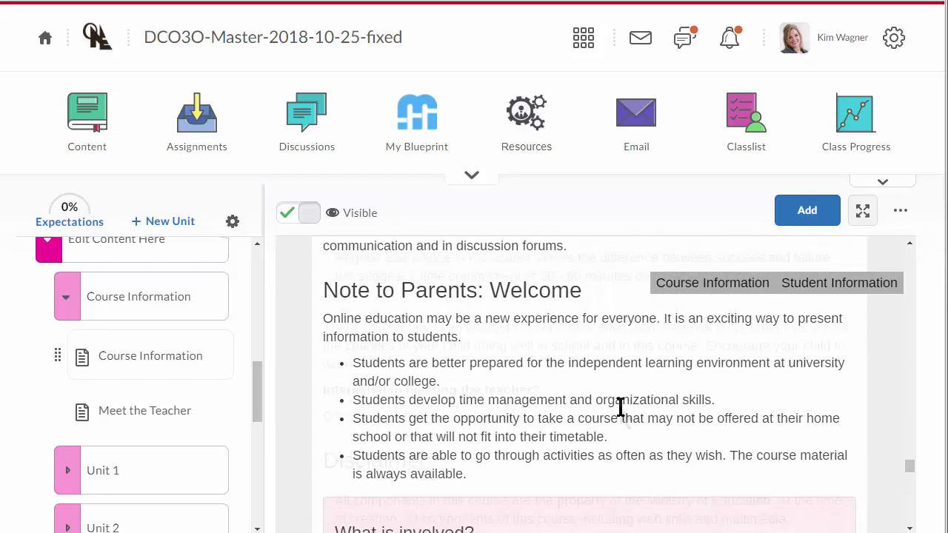
scroll(615, 411, "down", 3)
scroll(596, 408, "up", 2)
scroll(597, 408, "down", 5)
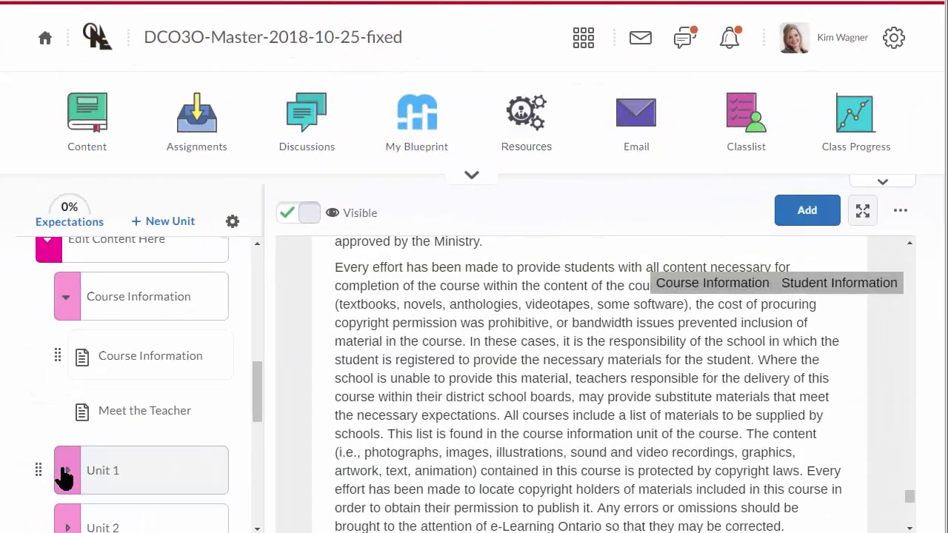
left_click(66, 476)
left_click(67, 478)
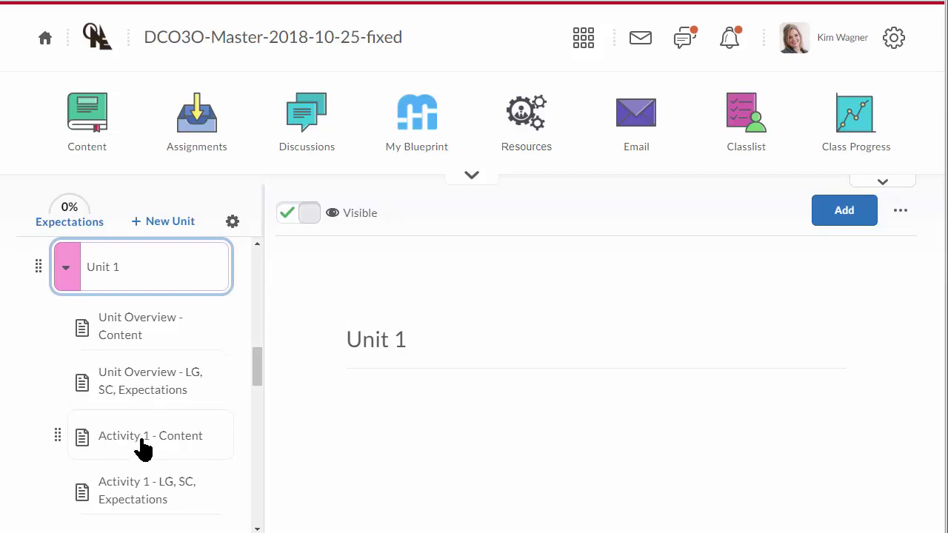
left_click(140, 443)
left_click(900, 212)
left_click(783, 252)
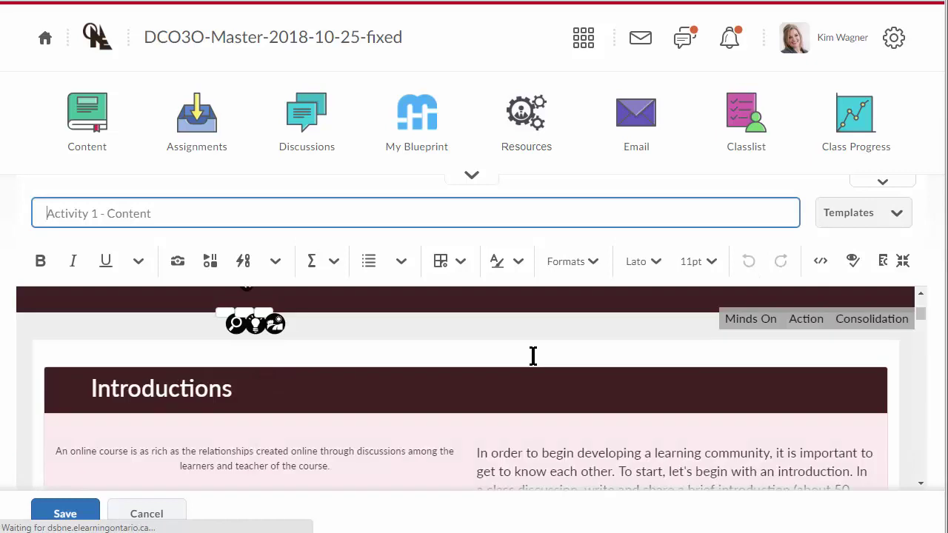
scroll(555, 385, "down", 3)
scroll(555, 389, "down", 3)
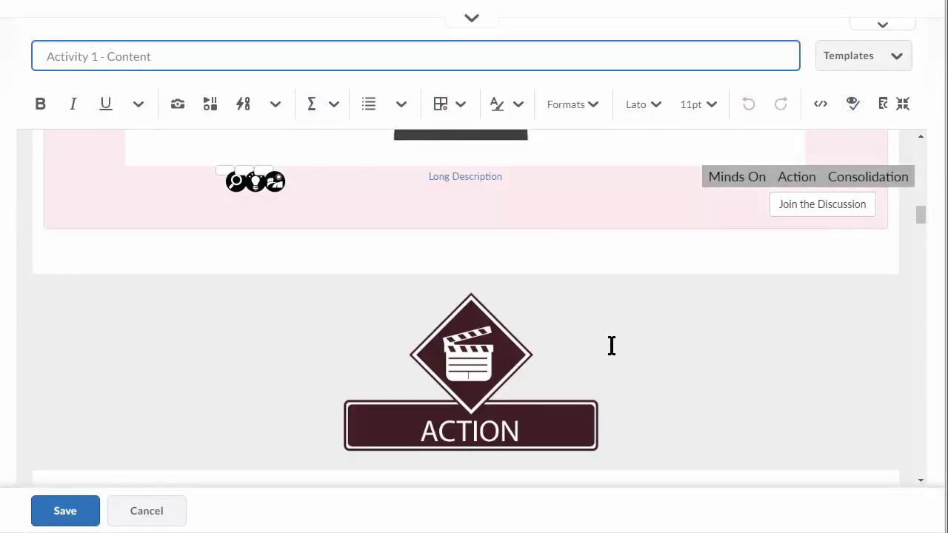
scroll(652, 341, "up", 1)
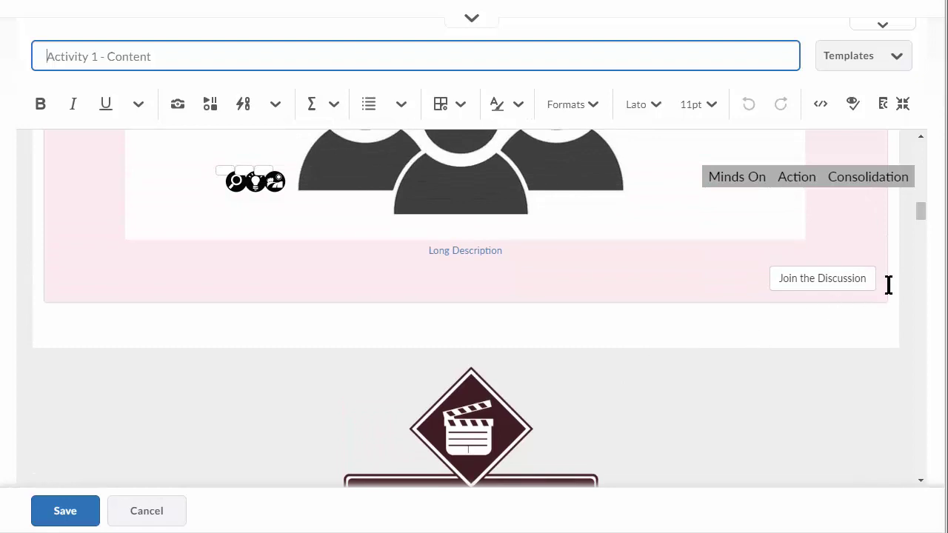
left_click(402, 346)
scroll(387, 356, "down", 4)
scroll(386, 357, "down", 3)
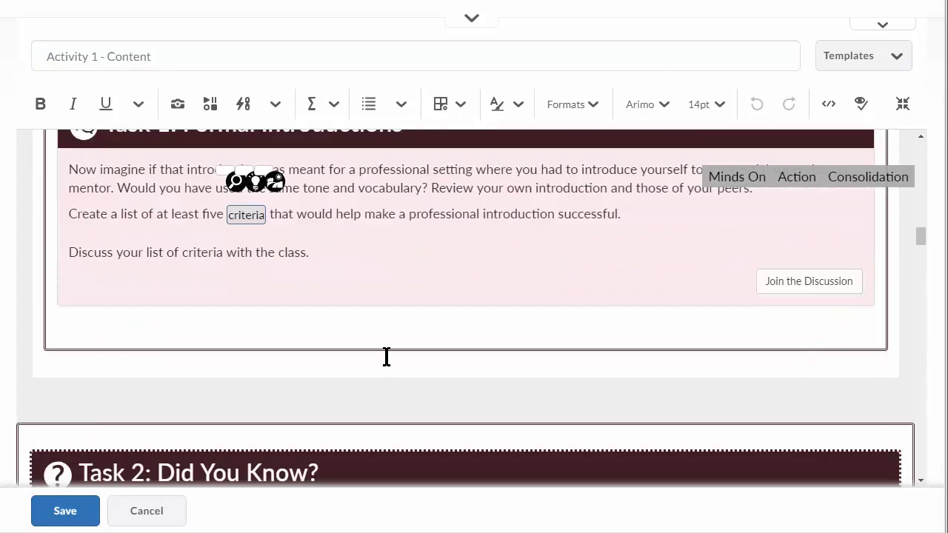
scroll(387, 345, "up", 1)
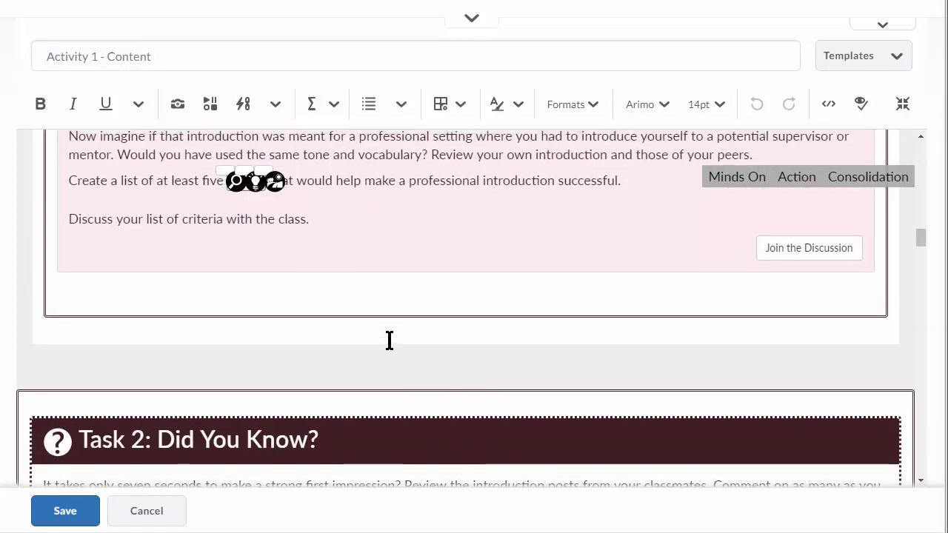
left_click(331, 218)
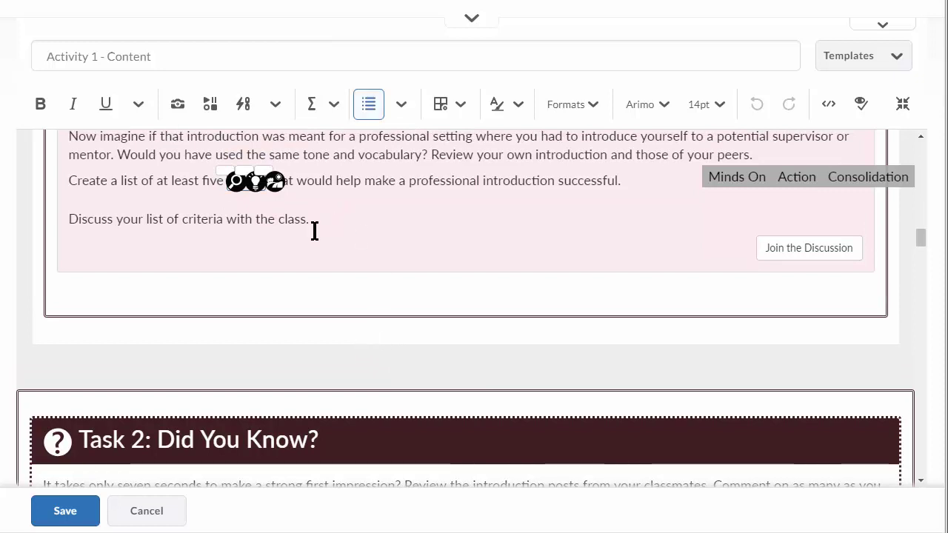
scroll(322, 297, "up", 2)
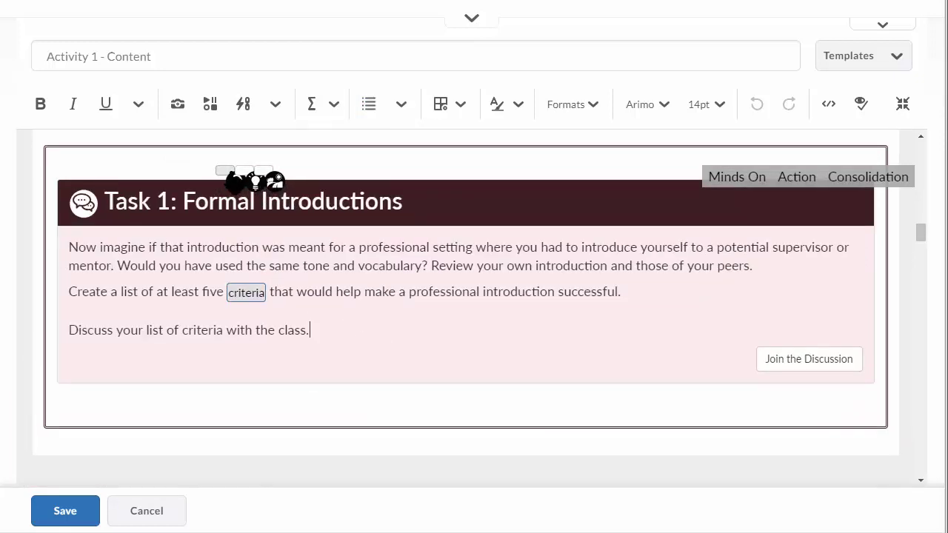
scroll(546, 298, "down", 2)
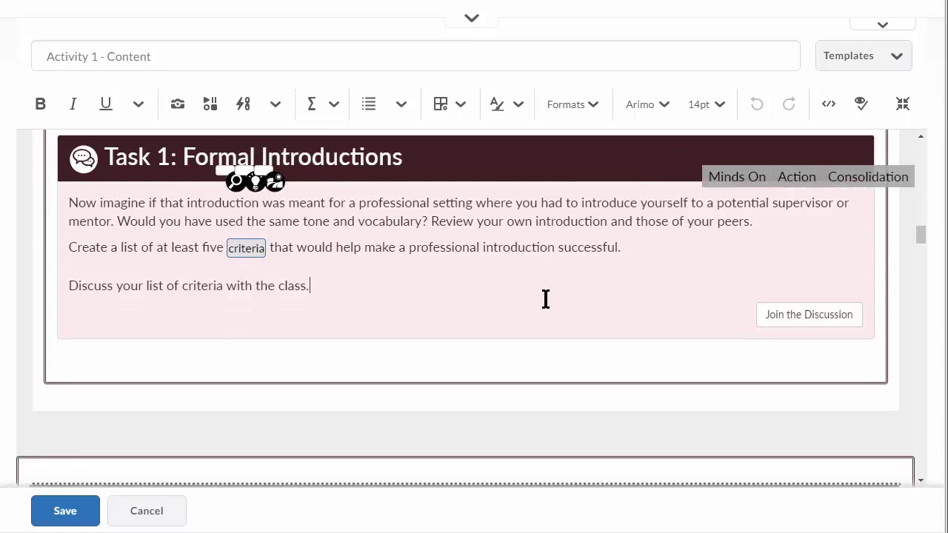
scroll(545, 299, "up", 1)
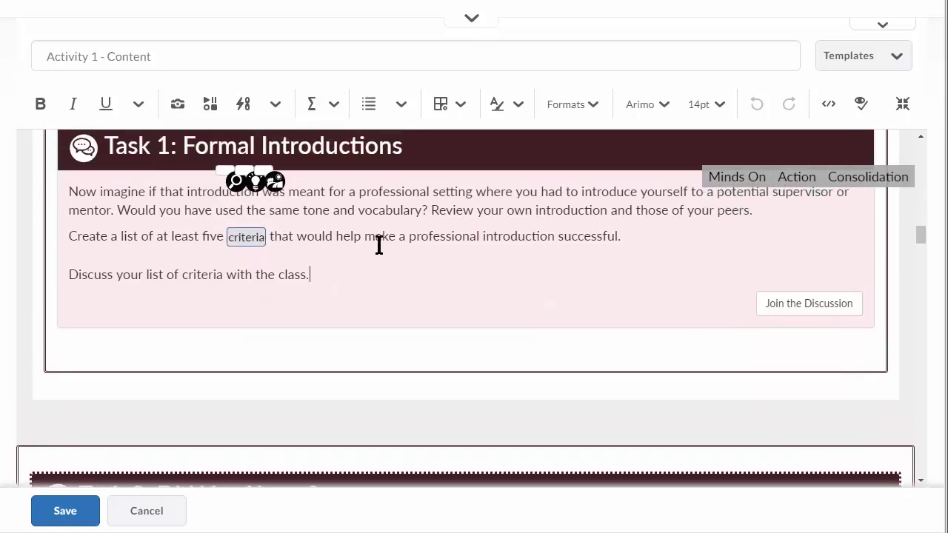
scroll(379, 241, "down", 1)
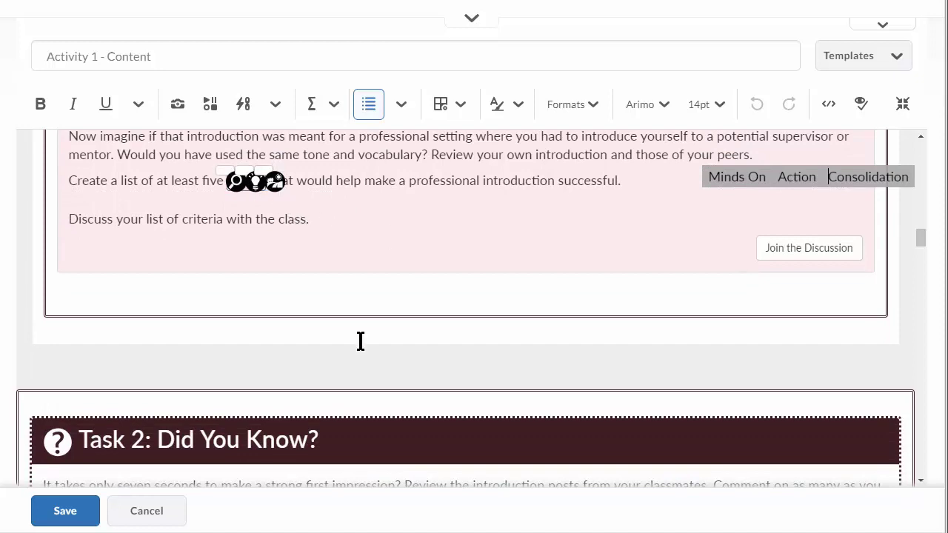
scroll(362, 341, "up", 1)
scroll(365, 341, "up", 1)
left_click_drag(311, 368, 182, 345)
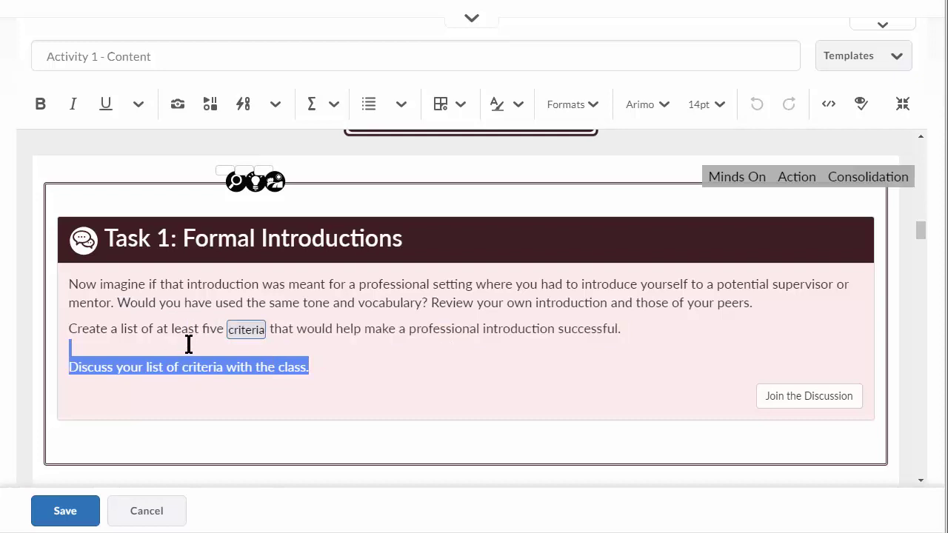
left_click(189, 344)
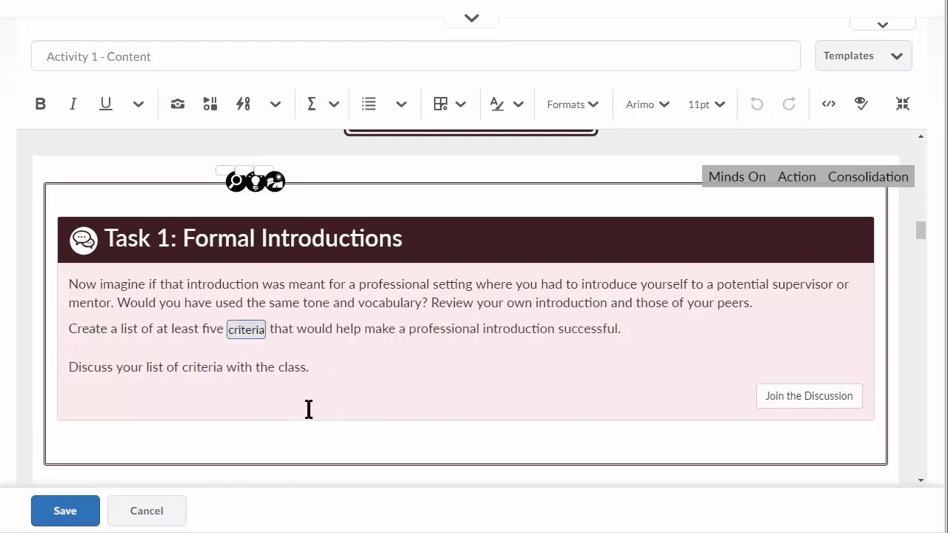
left_click(852, 412)
left_click(523, 446)
type("asdtkajs;dl")
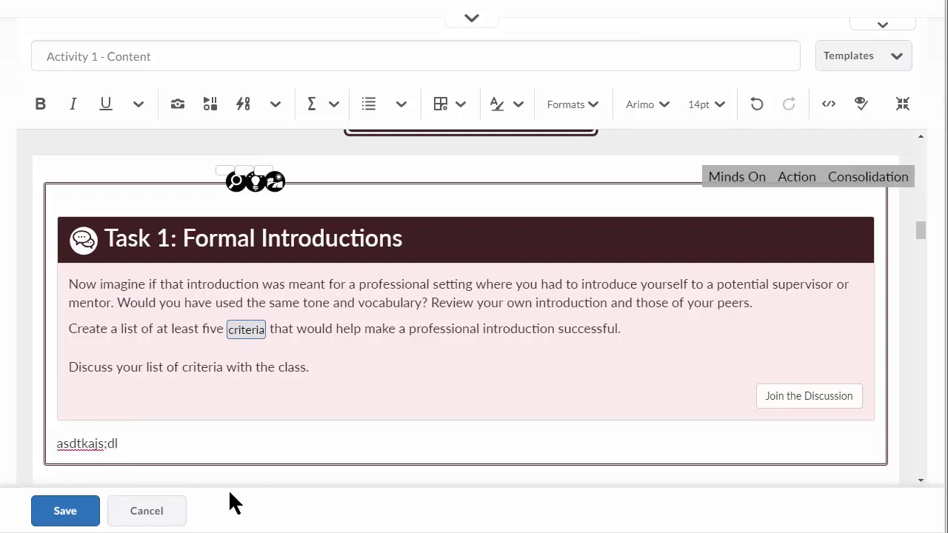
key("BackSpace")
key("BackSpace")
key("BackSpace")
key("BackSpace")
key("BackSpace")
key("BackSpace")
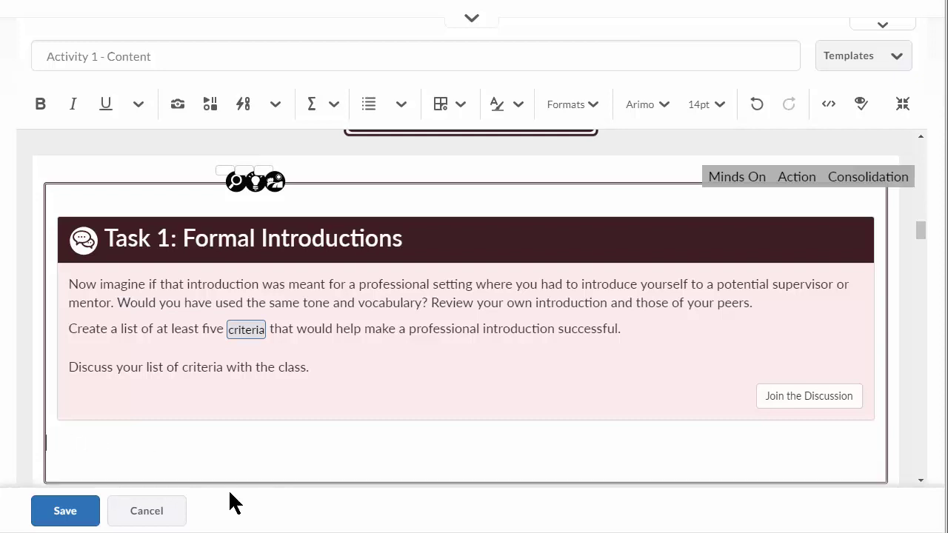
left_click(178, 237)
triple_click(296, 236)
left_click(185, 237, "shift")
left_click(181, 328)
left_click_drag(70, 284, 319, 369)
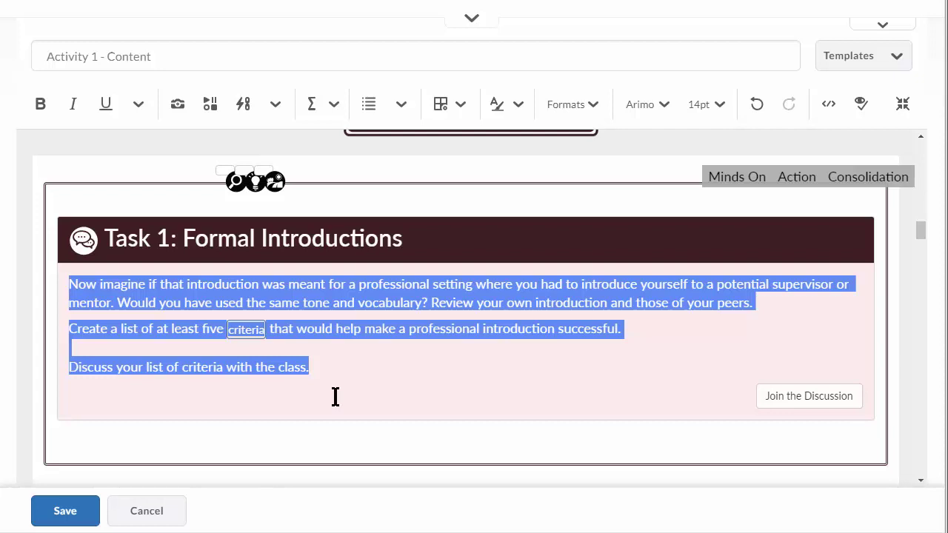
scroll(334, 392, "down", 5)
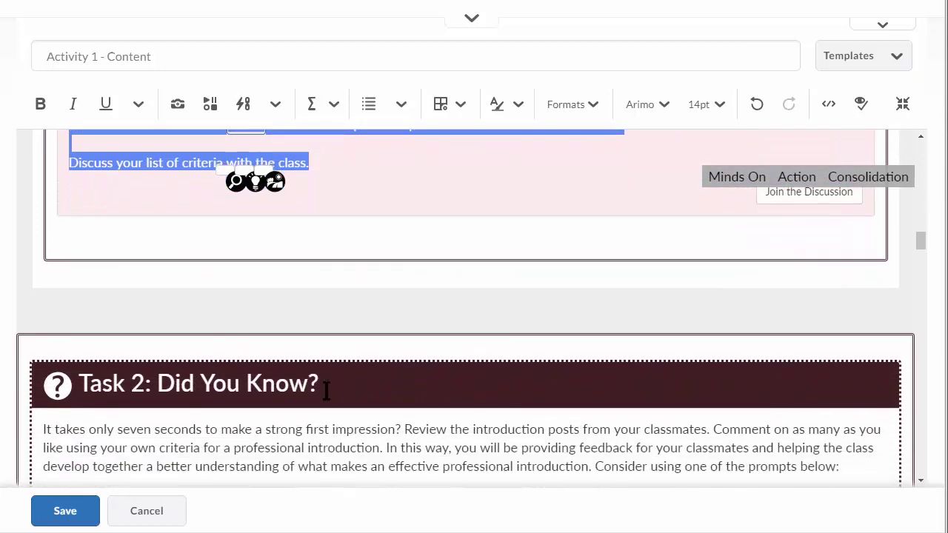
scroll(326, 390, "down", 14)
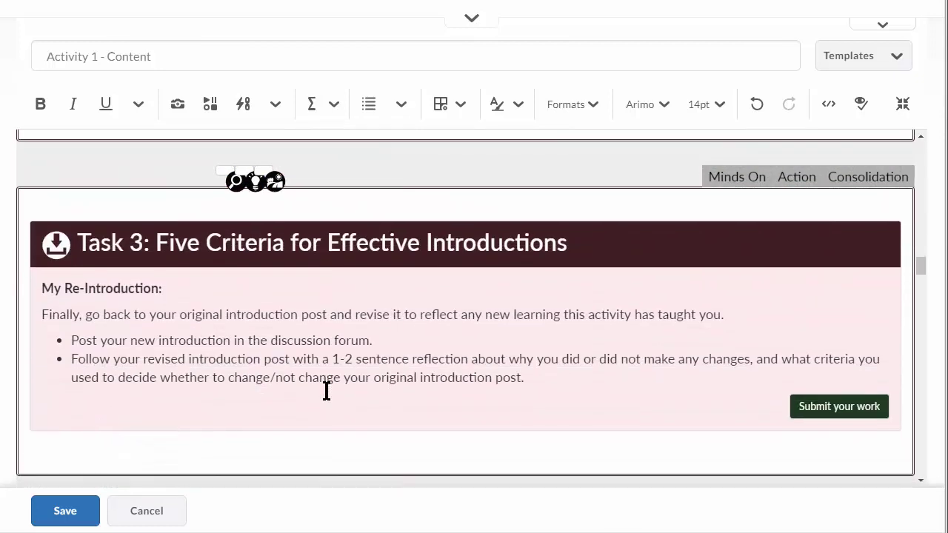
scroll(326, 391, "down", 9)
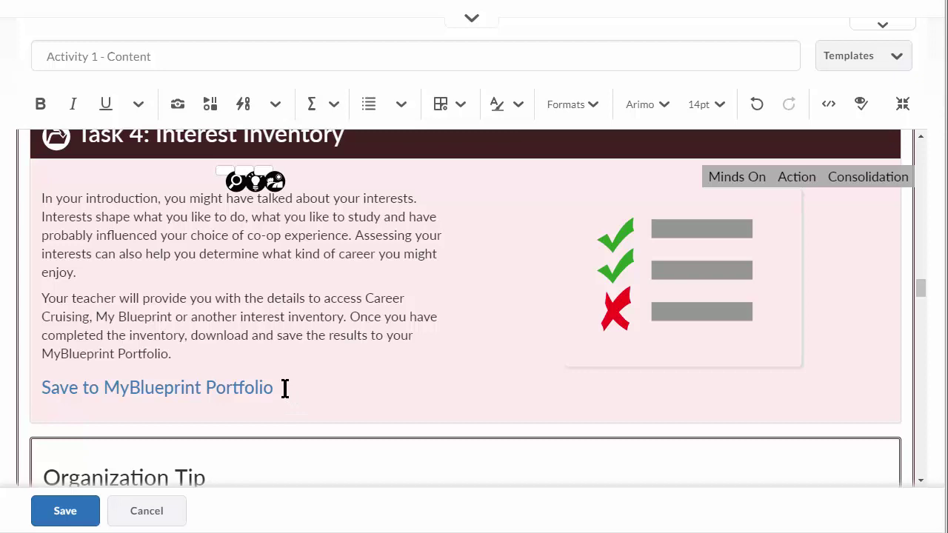
left_click_drag(279, 388, 104, 390)
left_click(275, 393)
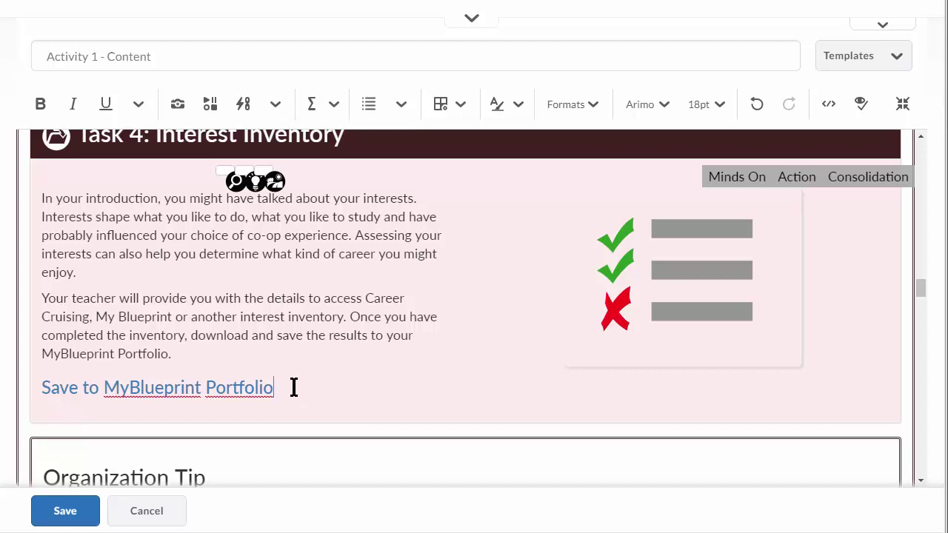
scroll(303, 370, "down", 4)
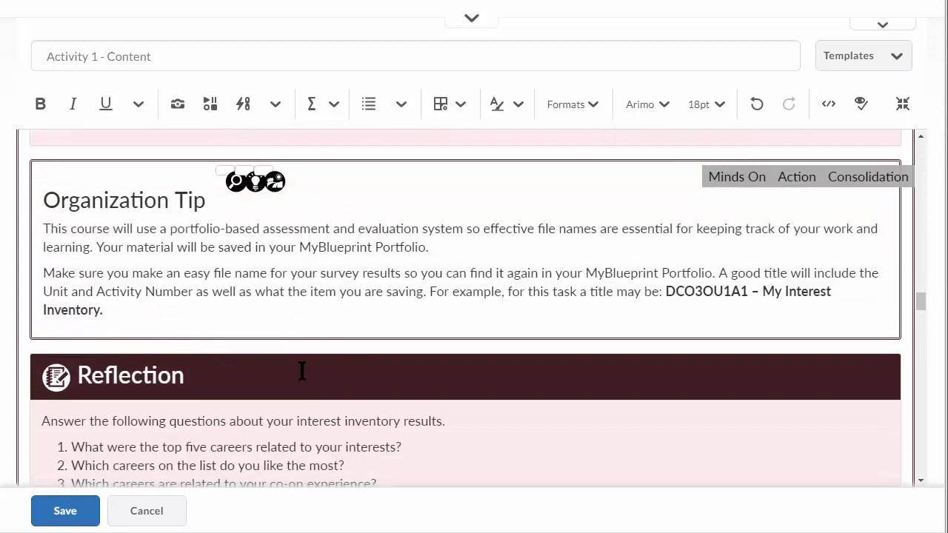
scroll(302, 371, "up", 3)
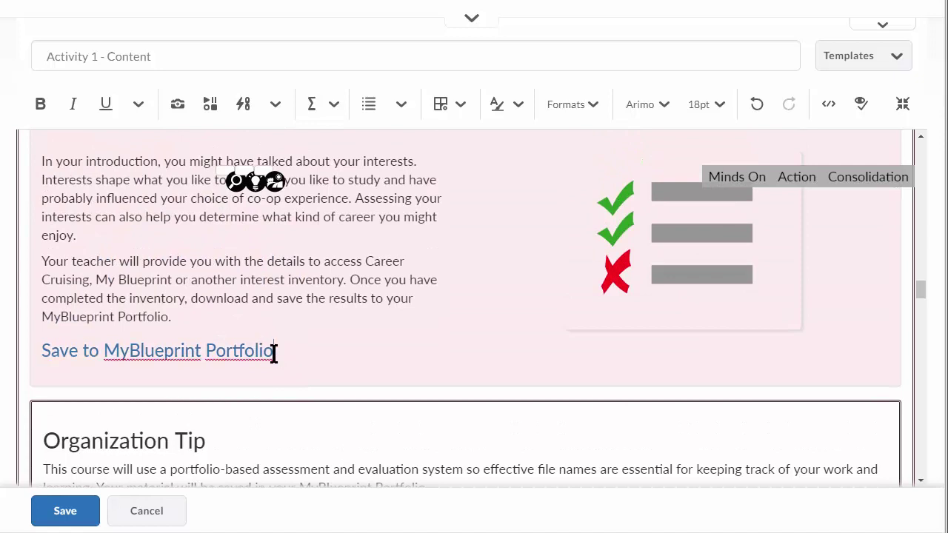
left_click(557, 104)
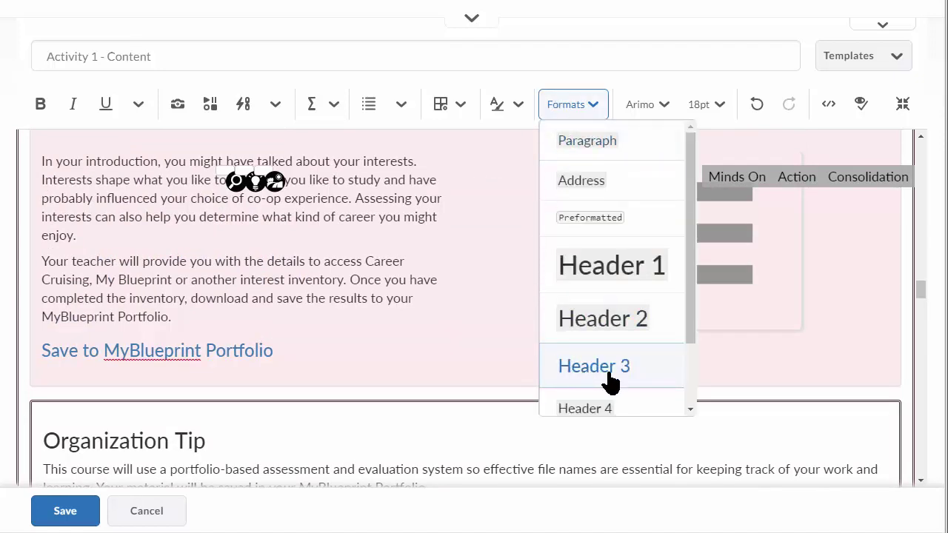
left_click(297, 354)
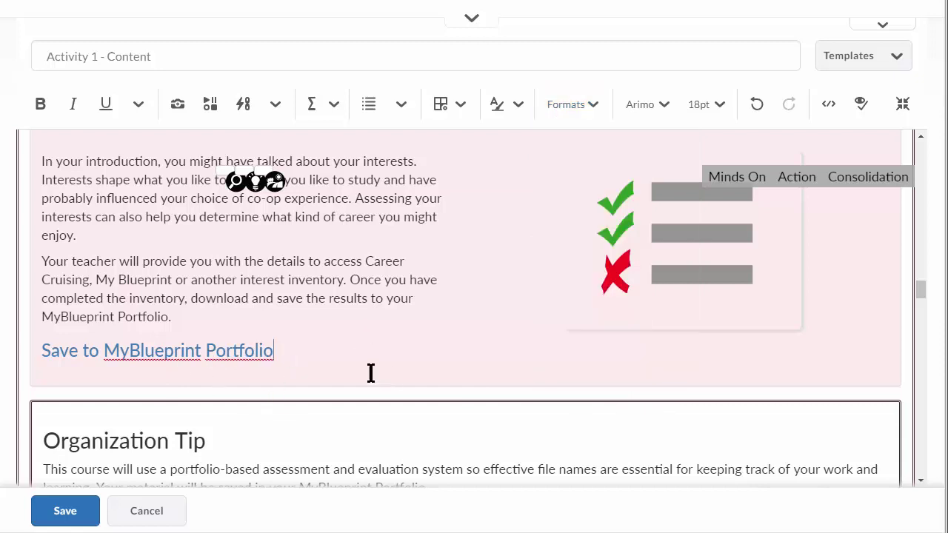
scroll(384, 364, "up", 8)
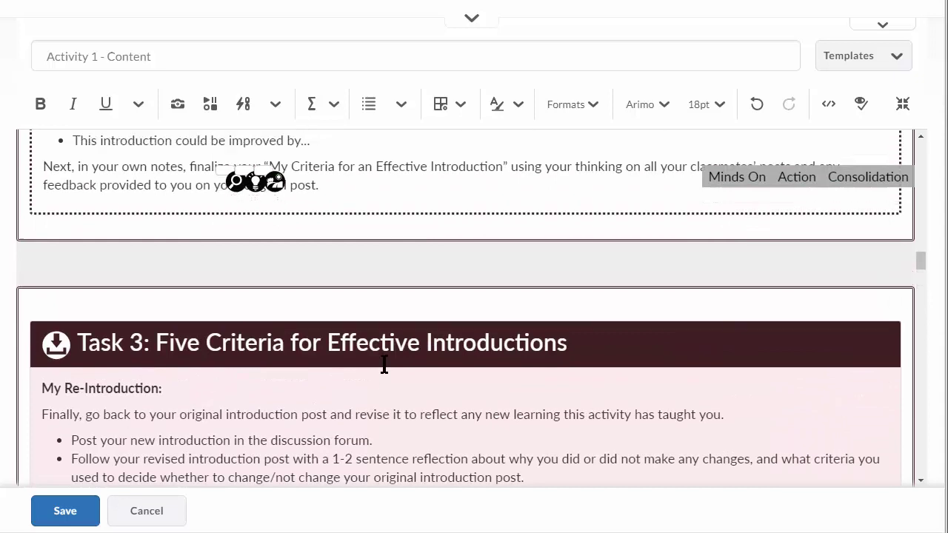
scroll(384, 364, "down", 2)
scroll(384, 364, "down", 1)
left_click(835, 341)
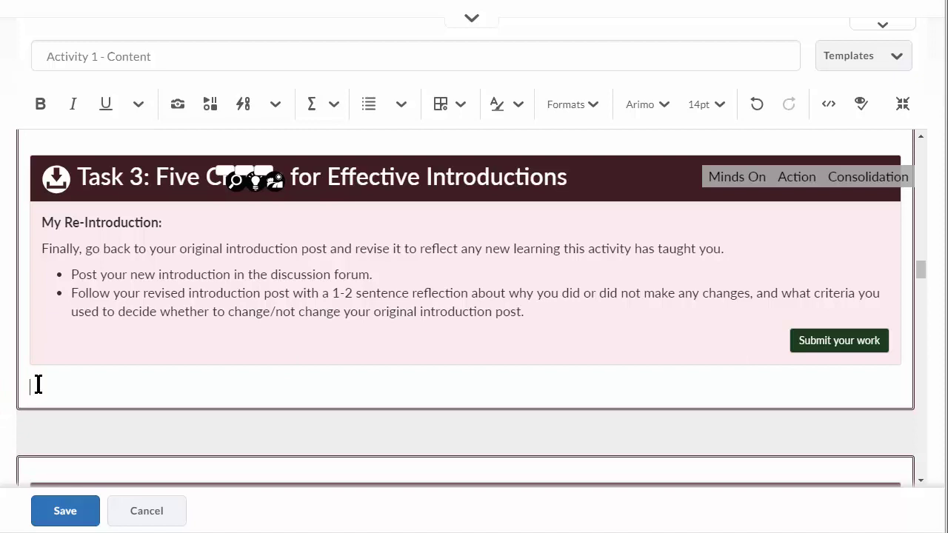
scroll(76, 412, "up", 2)
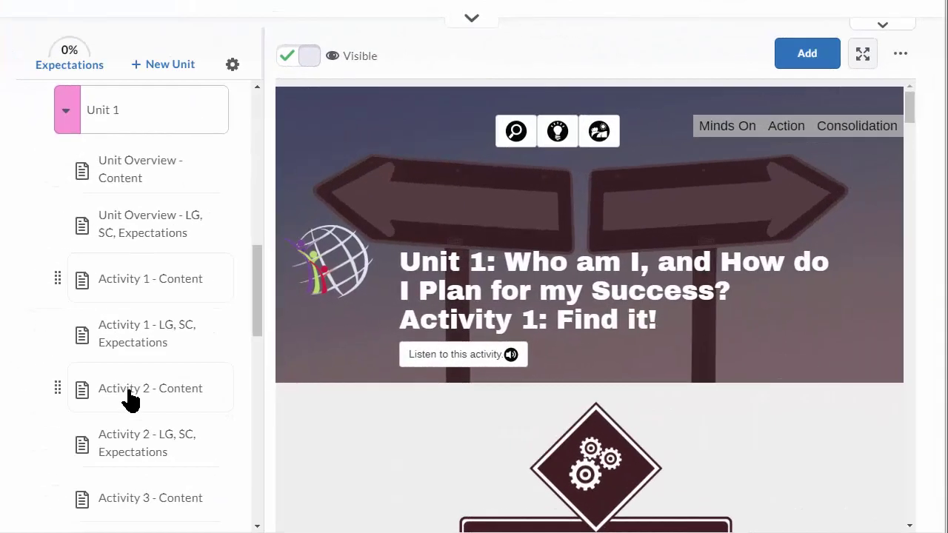
- Read through the Activity 1 - LG, SC, Expectations page
left_click(153, 345)
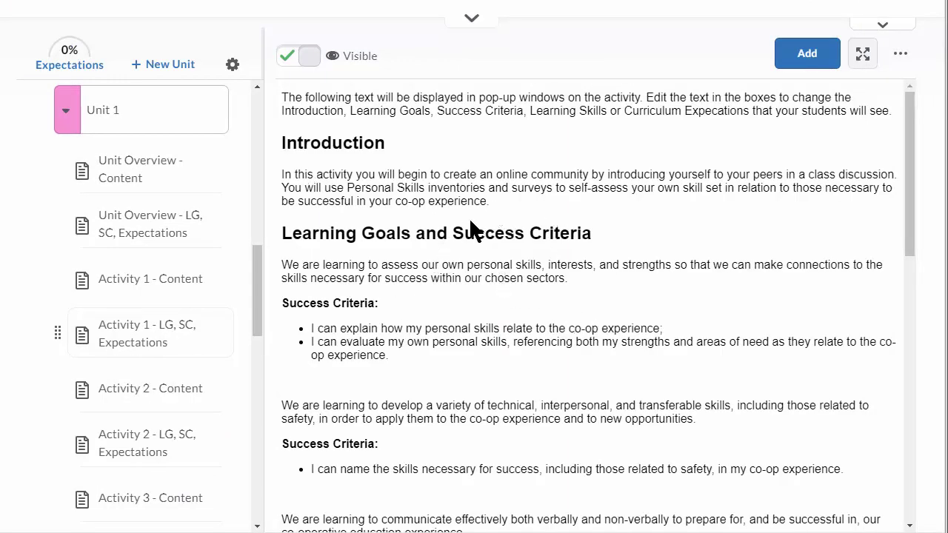
scroll(495, 324, "down", 5)
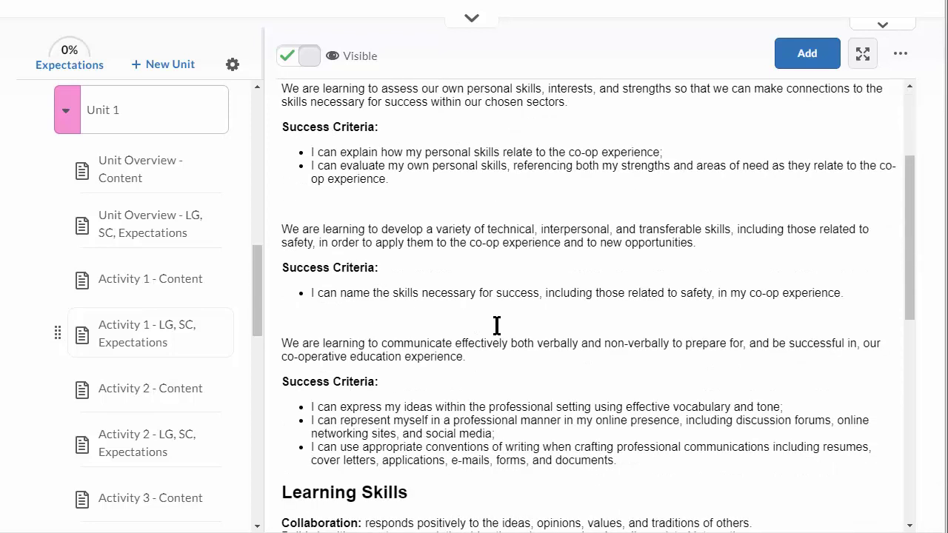
scroll(496, 333, "down", 1)
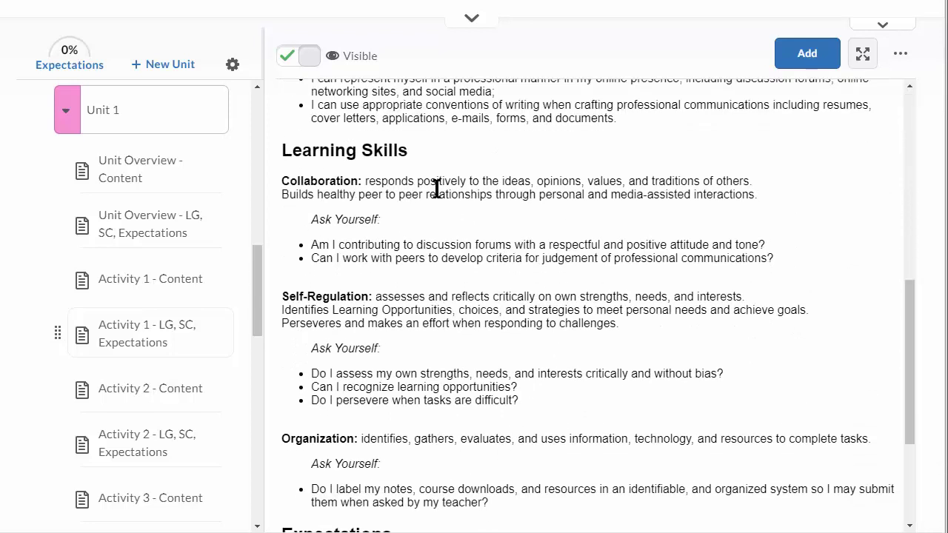
scroll(496, 359, "up", 4)
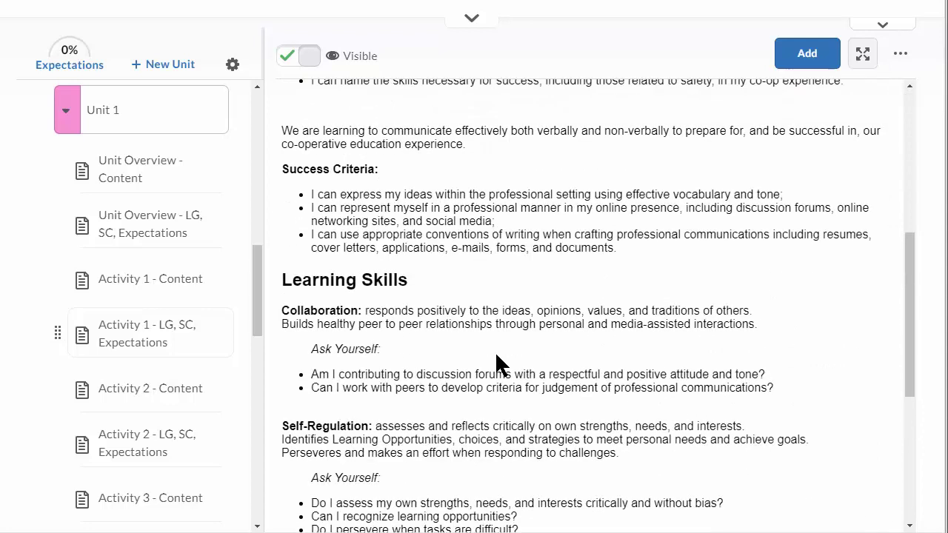
scroll(496, 363, "up", 2)
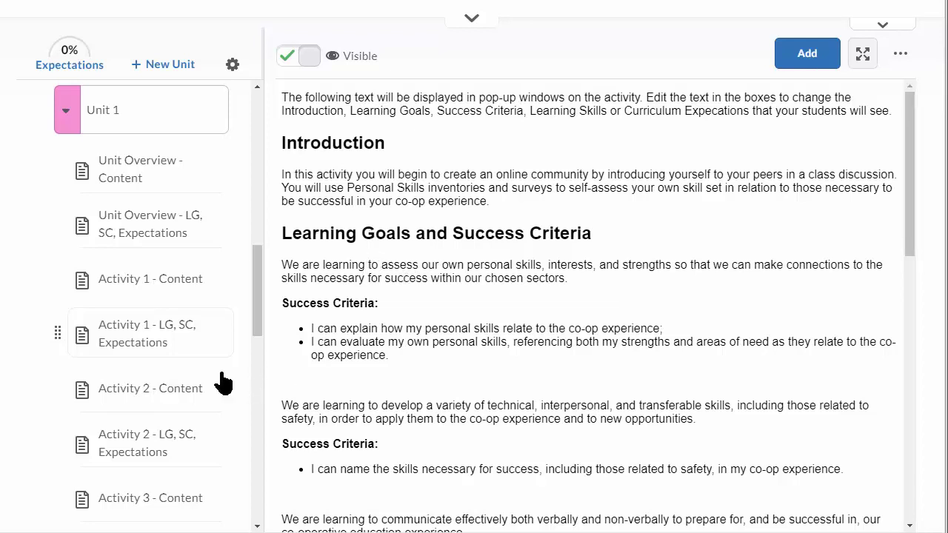
- Return to the Unit 1 module and open Activity 1 - Content
left_click(67, 112)
left_click(66, 110)
left_click(66, 111)
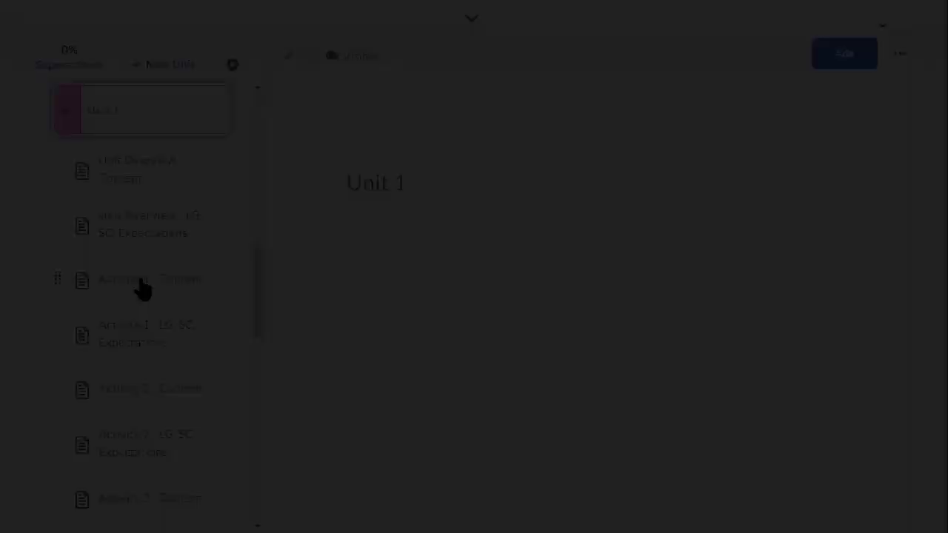
left_click(141, 286)
- Start editing the Activity 1 - Content page
left_click(899, 62)
left_click(859, 94)
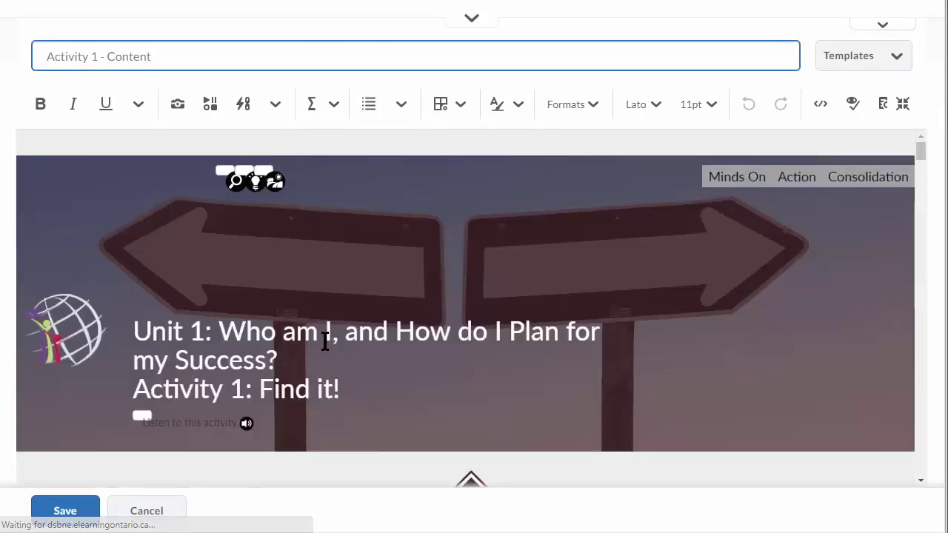
scroll(480, 415, "down", 3)
scroll(478, 411, "down", 10)
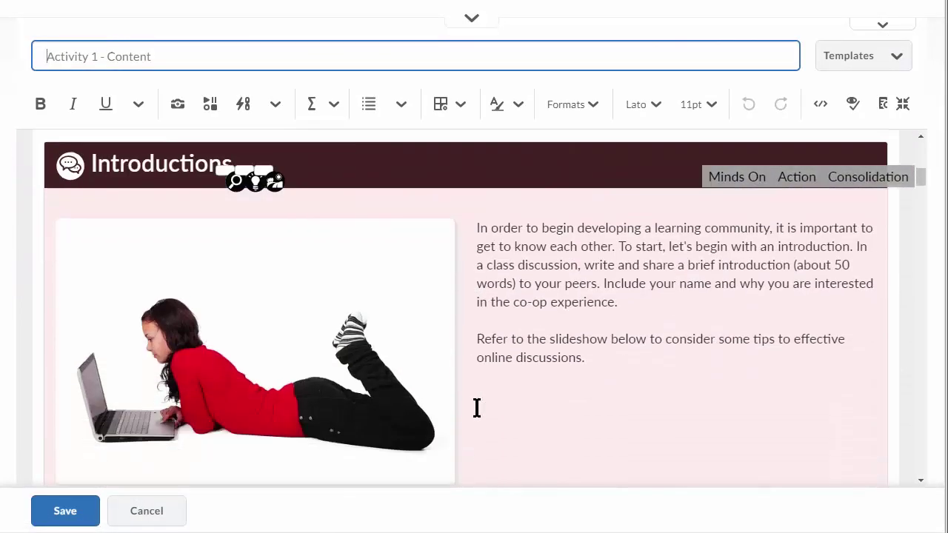
scroll(478, 416, "down", 3)
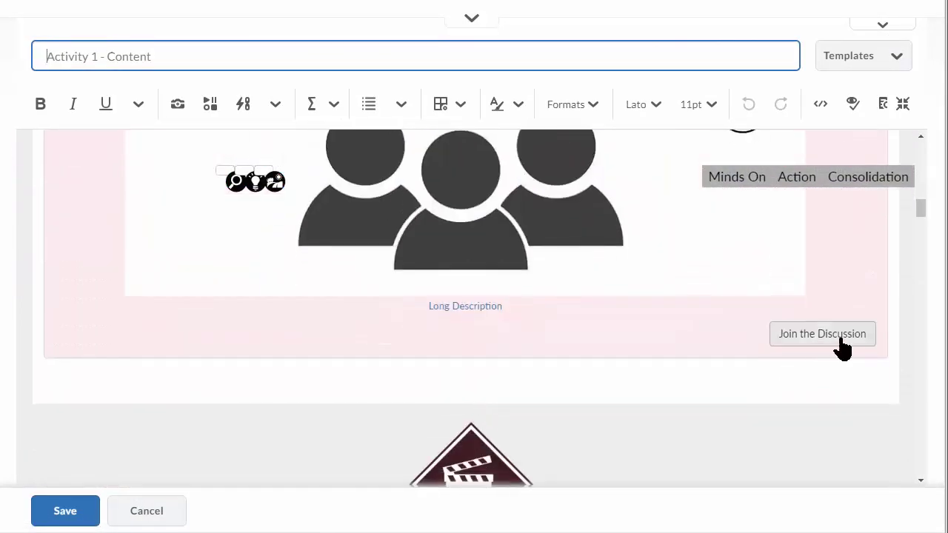
- Place the caret at the Join the Discussion button and open the Insert Stuff sources
left_click(862, 348)
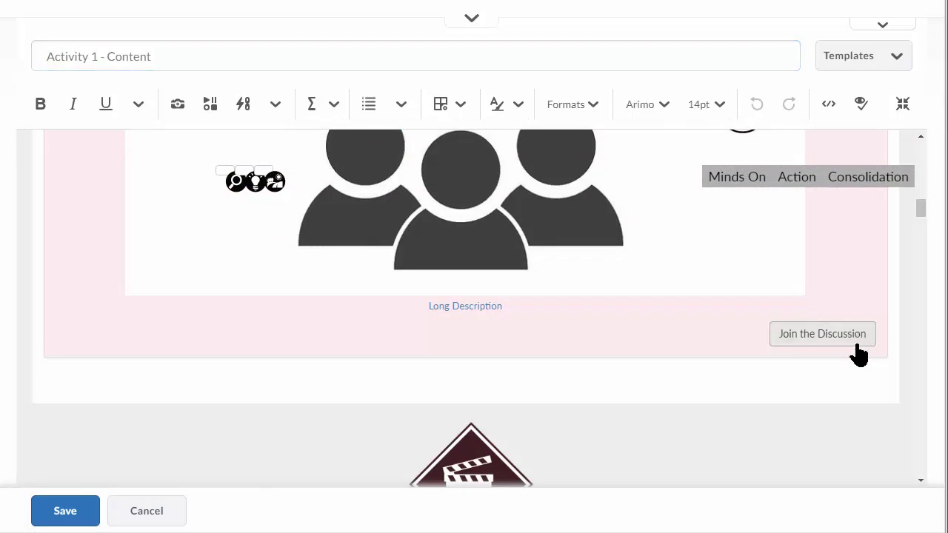
left_click(845, 337)
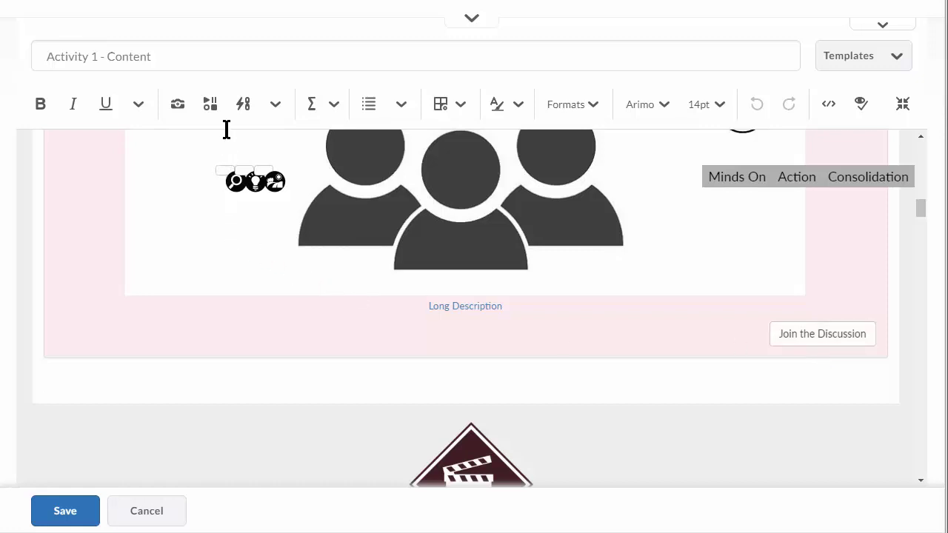
left_click(211, 108)
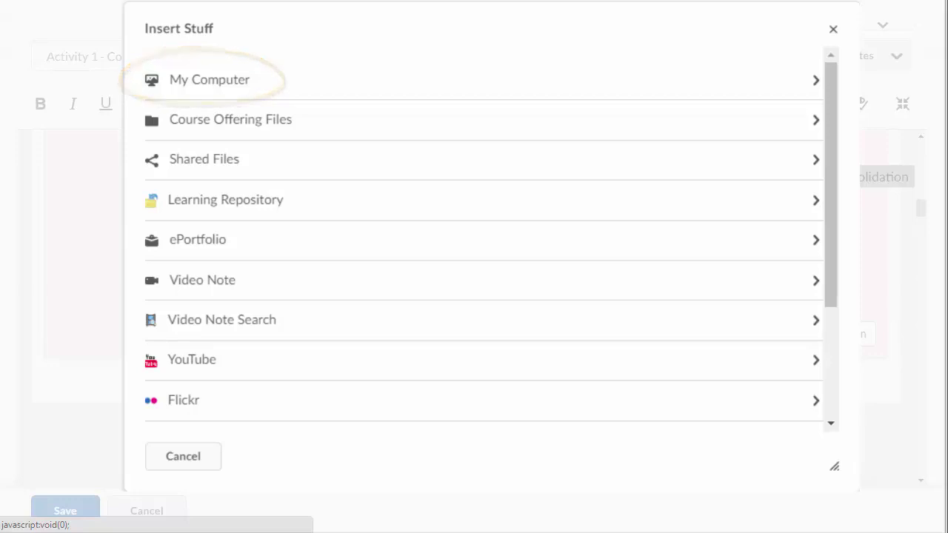
- Drop the My Computer upload, then search YouTube for 'wirecutters' and insert DUST's 'Wire Cutters' film
left_click(210, 79)
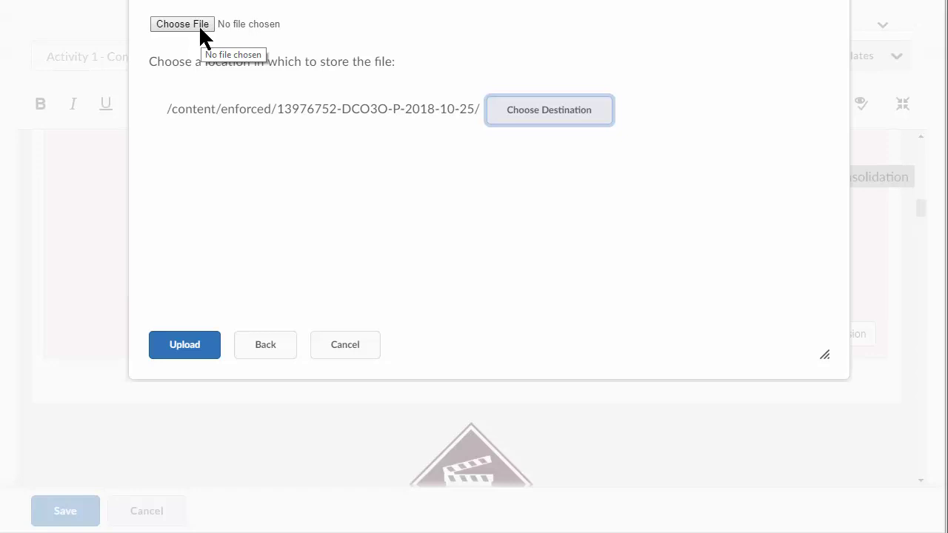
left_click(339, 351)
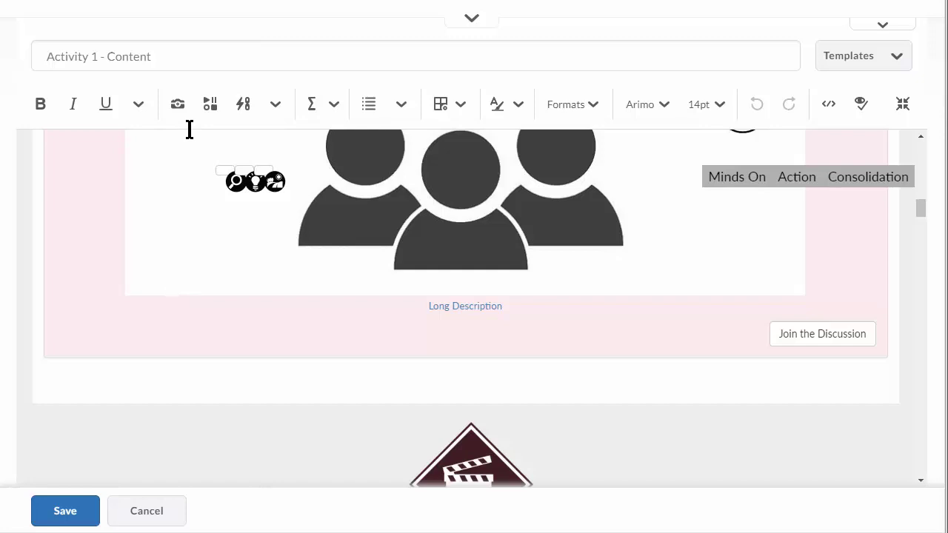
left_click(211, 107)
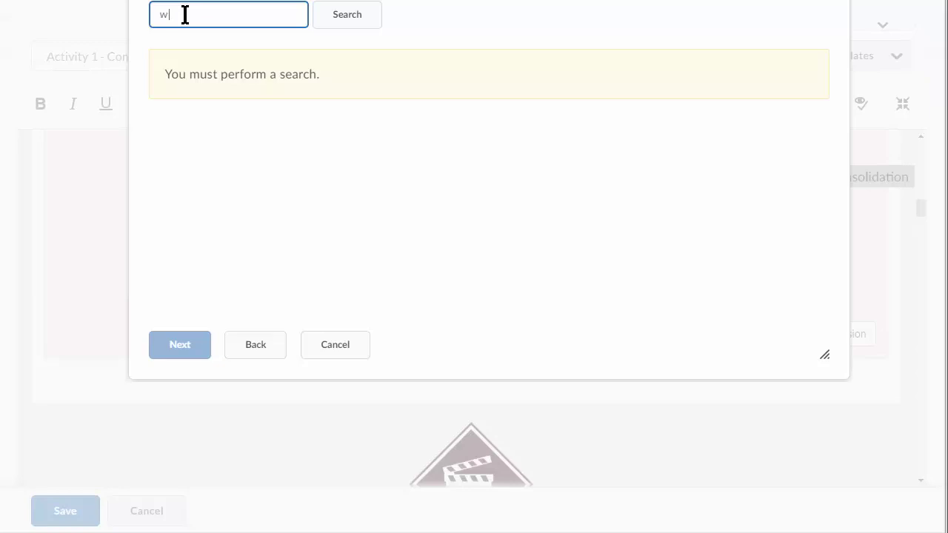
key("Return")
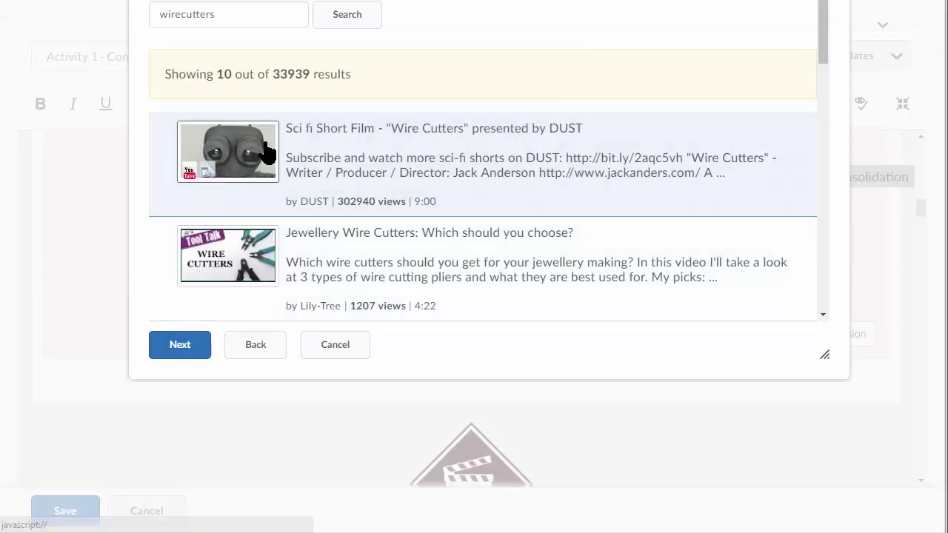
left_click(182, 354)
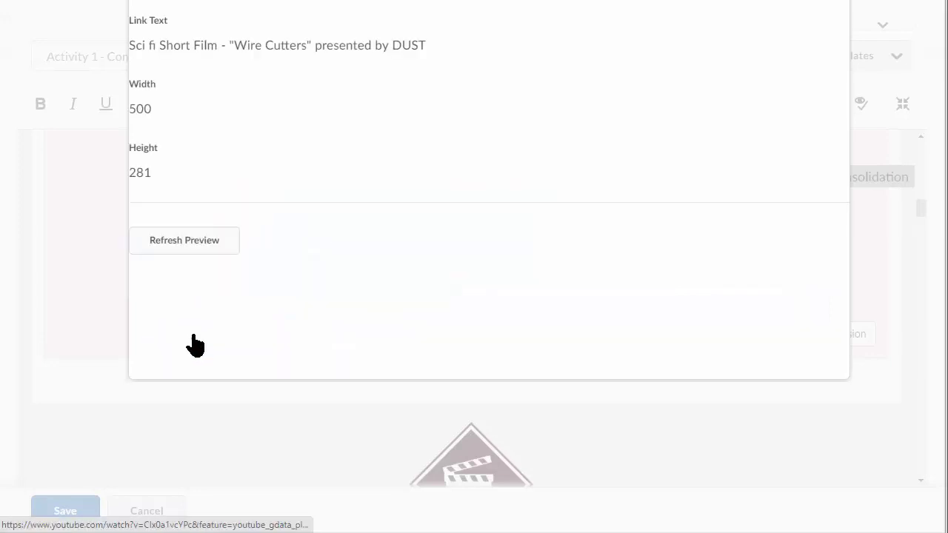
left_click(214, 282)
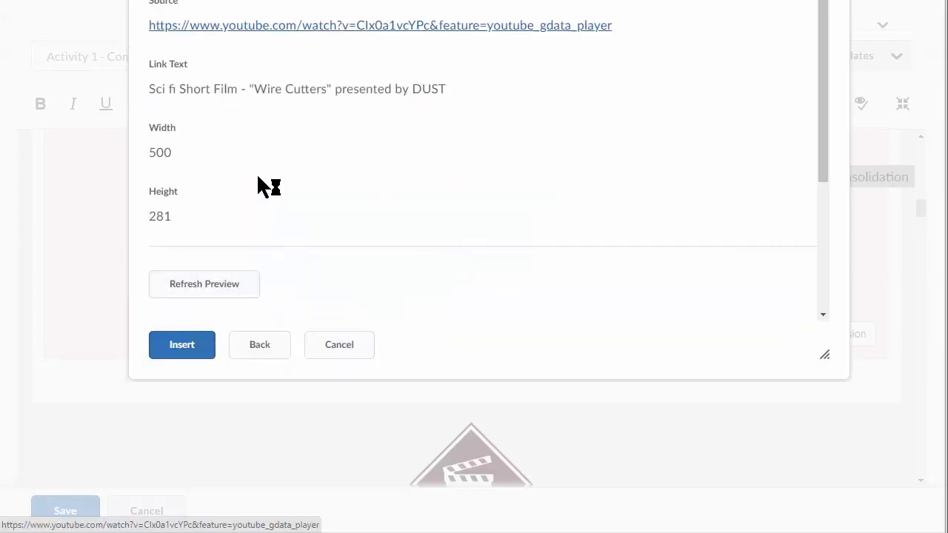
left_click(186, 349)
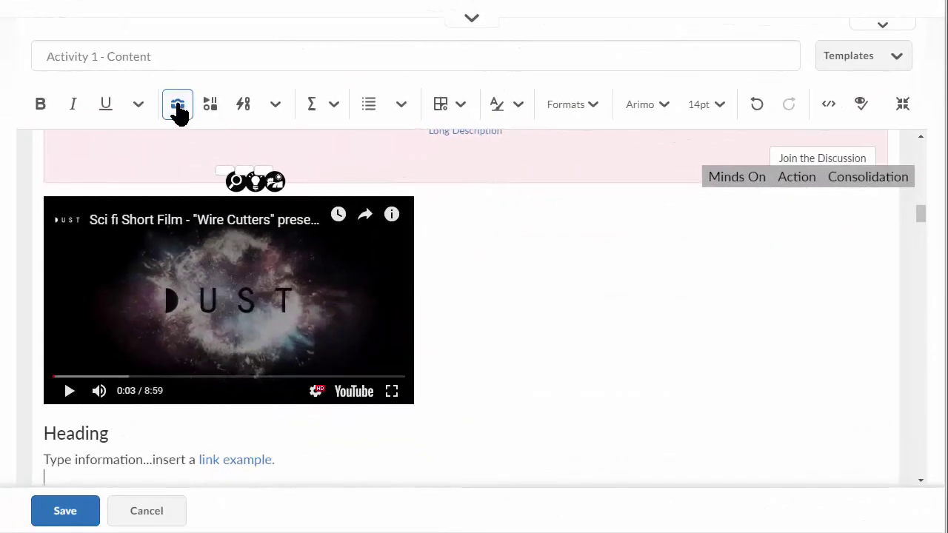
- Type 'Type information' below the video and format the 'Heading' line as Header 3
left_click(177, 113)
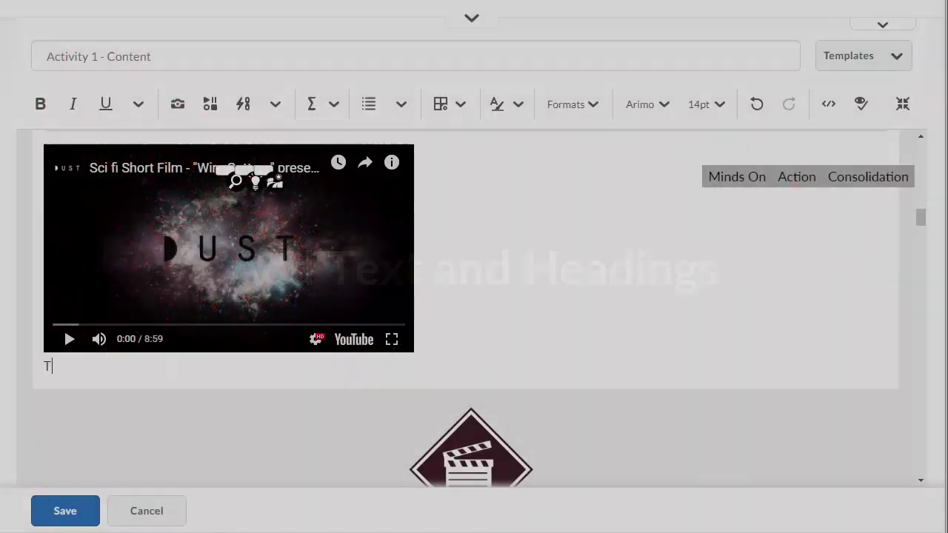
type("yle")
key("BackSpace")
type("pe info")
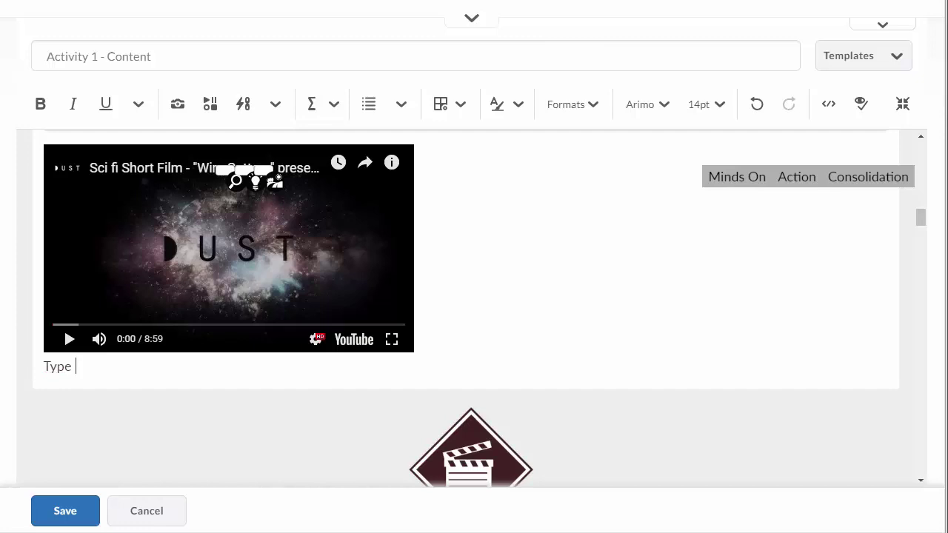
type("rmation...")
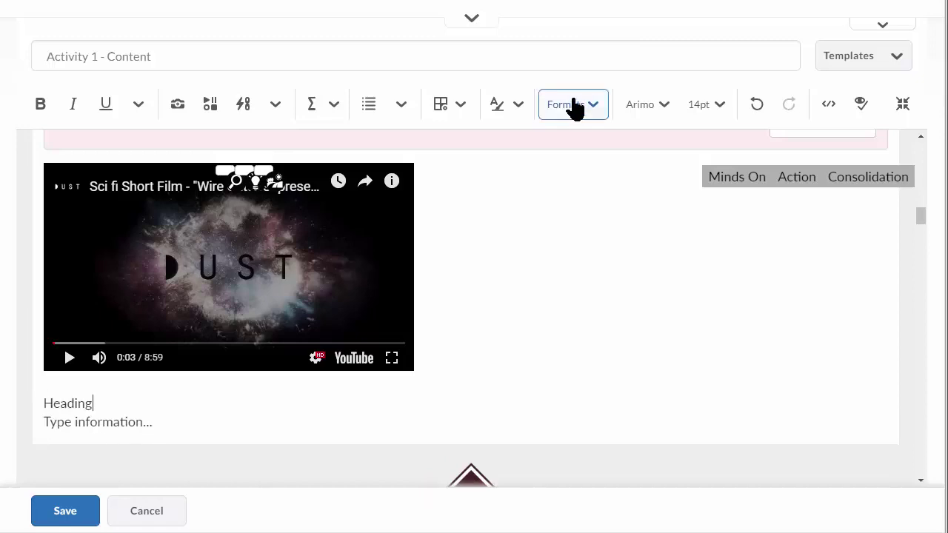
left_click(573, 108)
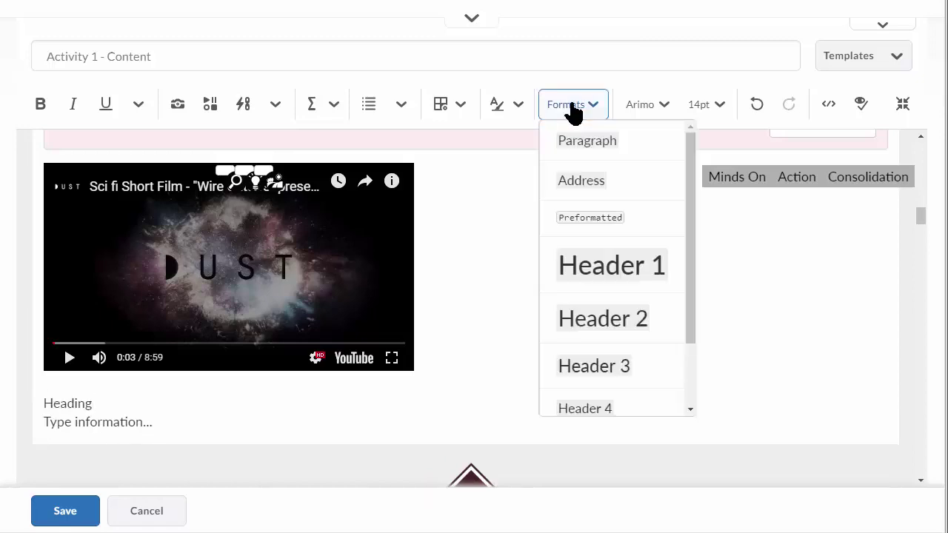
left_click(587, 370)
left_click(57, 394)
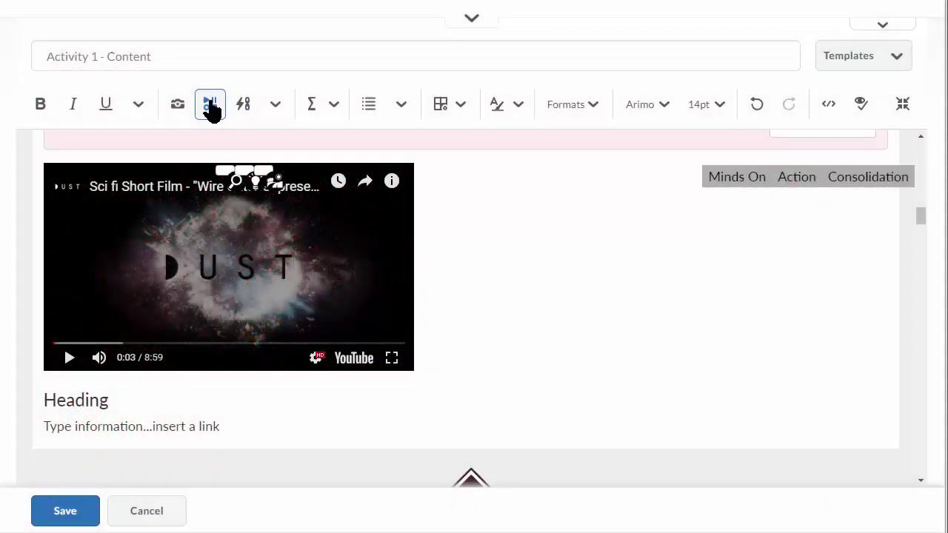
- Insert a URL quicklink titled 'example' into the paragraph
left_click(245, 106)
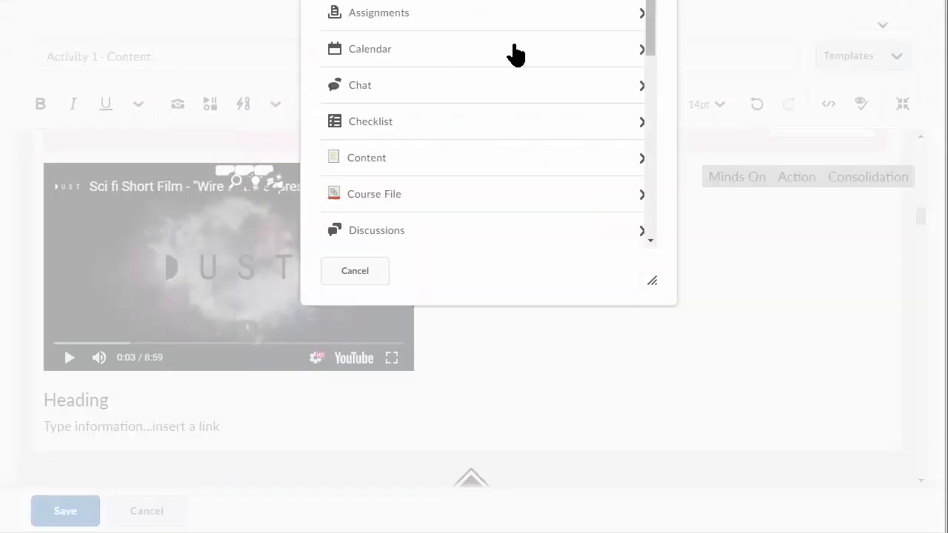
scroll(474, 163, "down", 6)
left_click(362, 123)
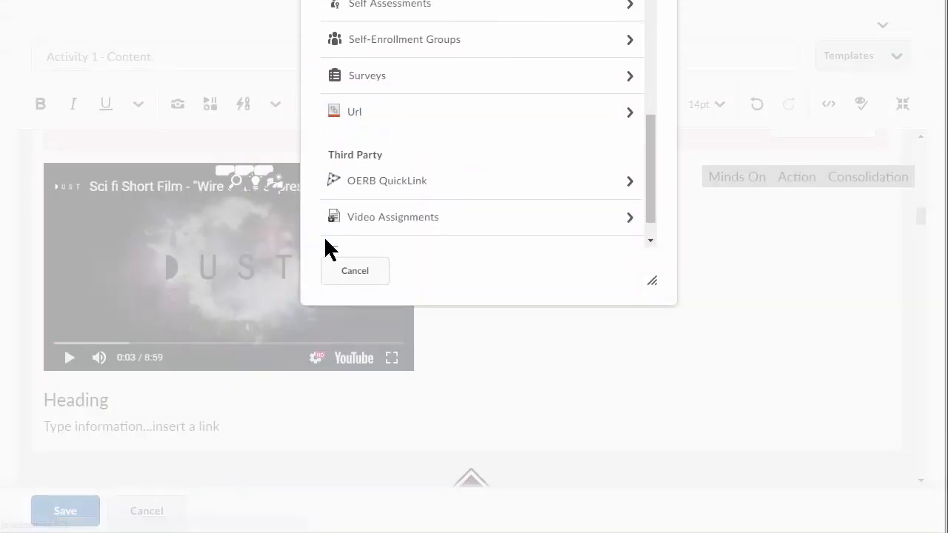
left_click(368, 78)
type("example")
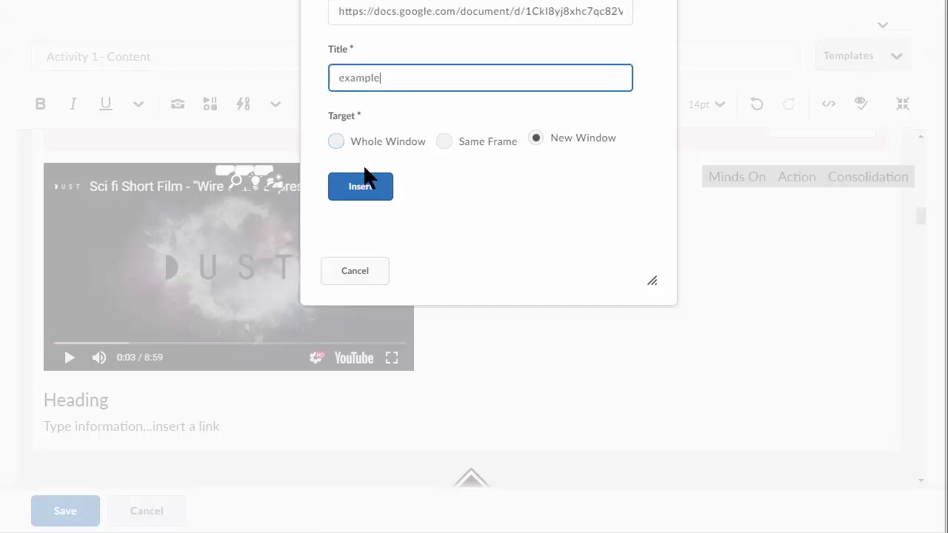
left_click(356, 191)
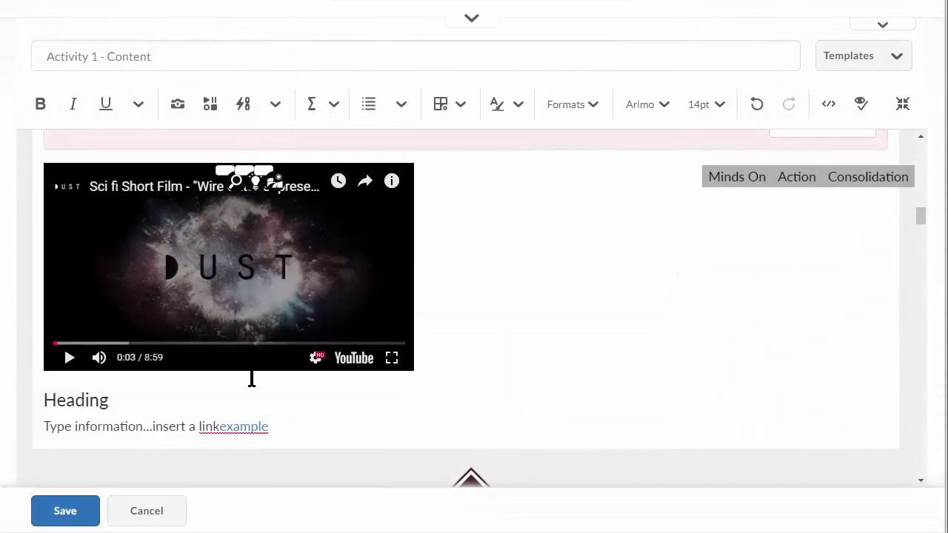
left_click(221, 428)
left_click(320, 426)
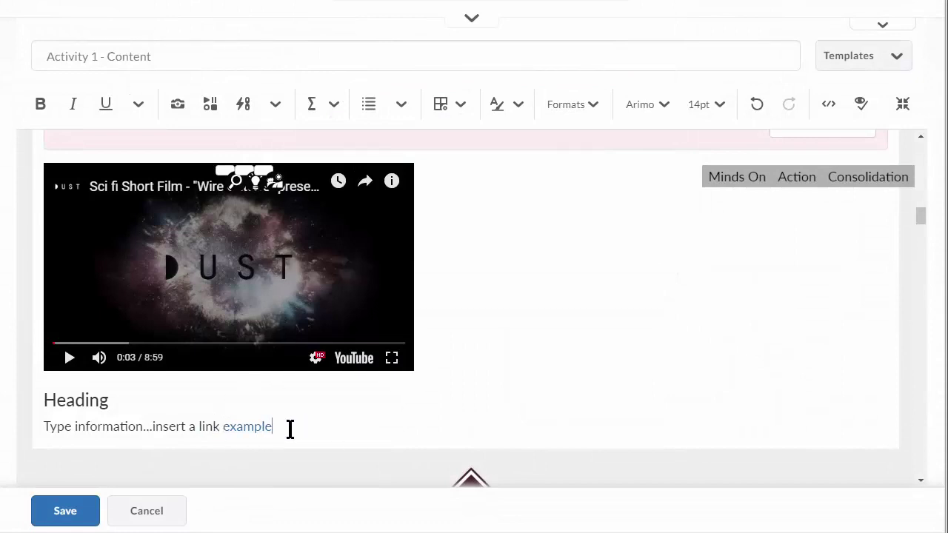
- Link the word 'link' to the pasted Google Doc URL and end the sentence with a period
double_click(207, 428)
left_click(241, 108)
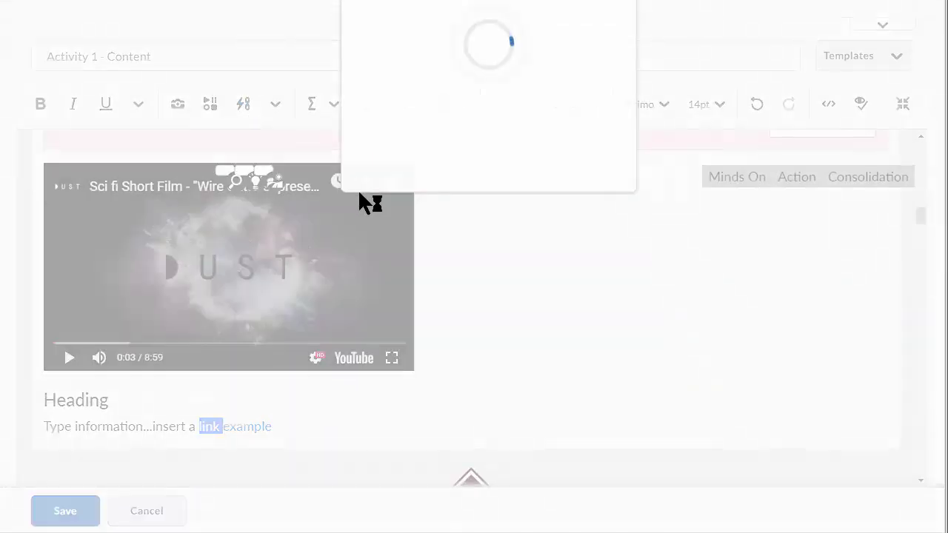
scroll(444, 127, "down", 7)
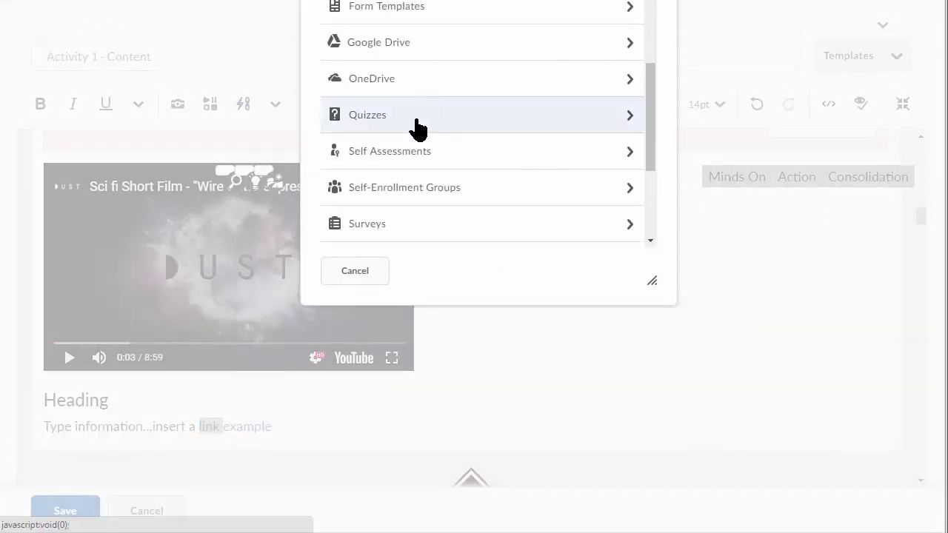
left_click(398, 78)
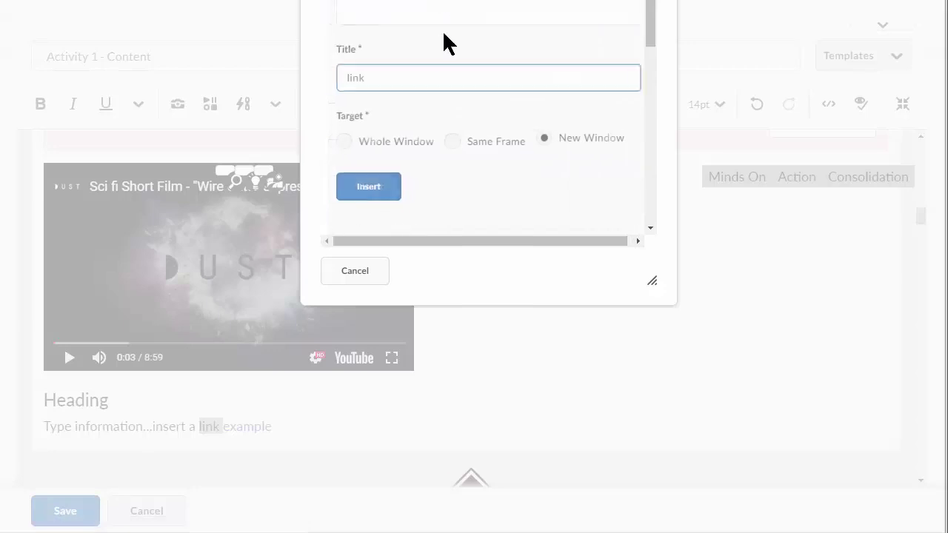
left_click(445, 8)
left_click(402, 89)
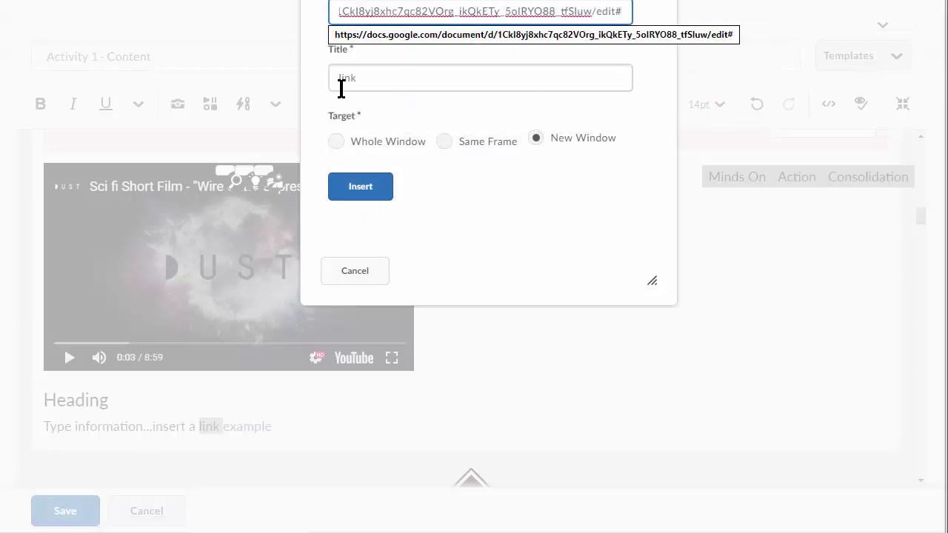
left_click(357, 194)
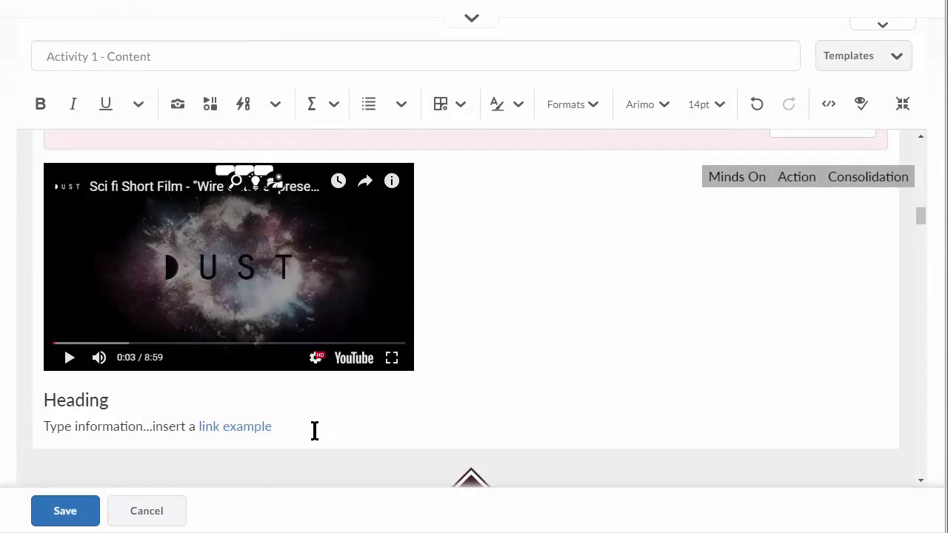
type(".")
left_click(210, 106)
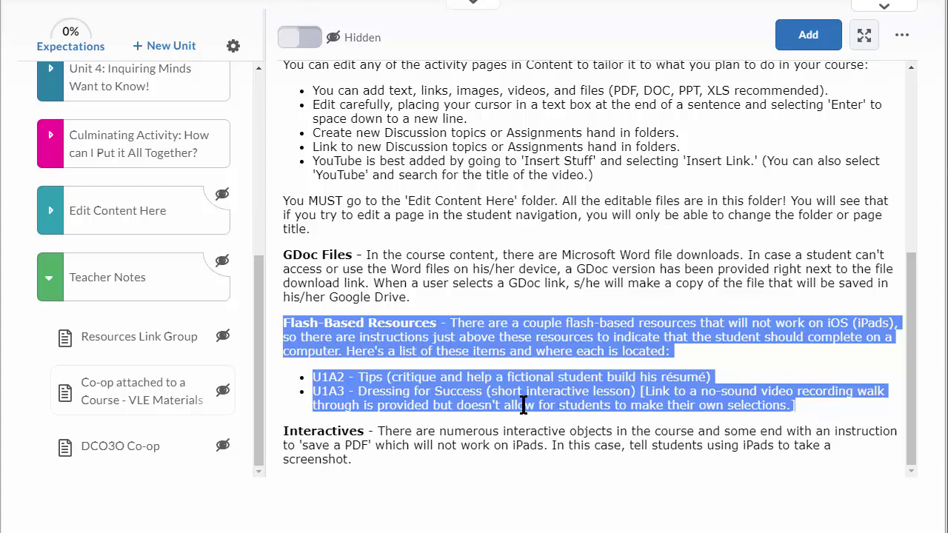
- Review the Flash-Based Resources and Interactives paragraphs in the Teacher Notes
left_click(320, 395)
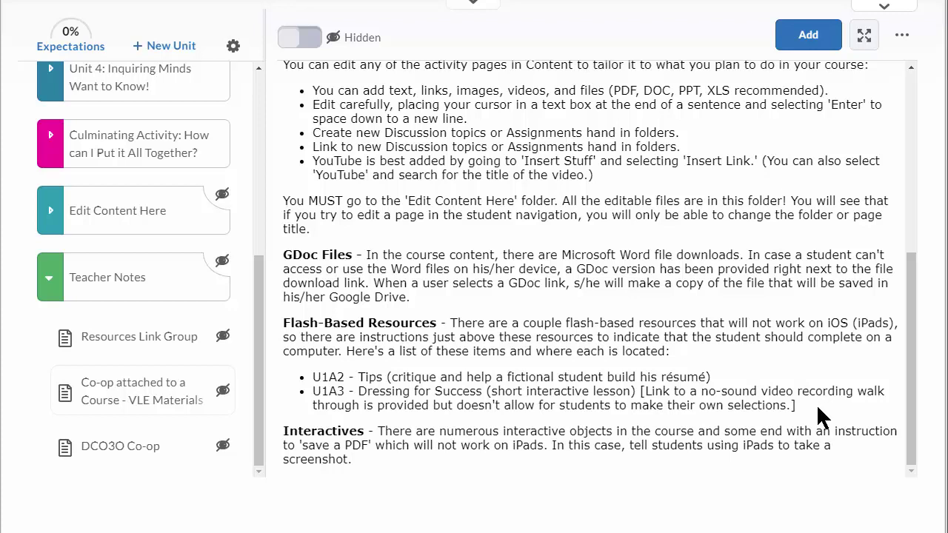
left_click_drag(284, 433, 359, 455)
left_click(423, 460)
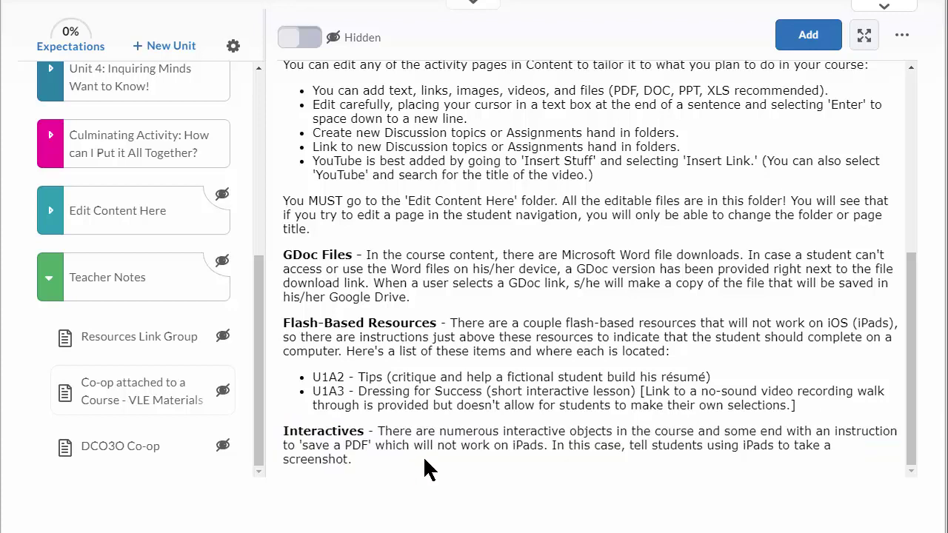